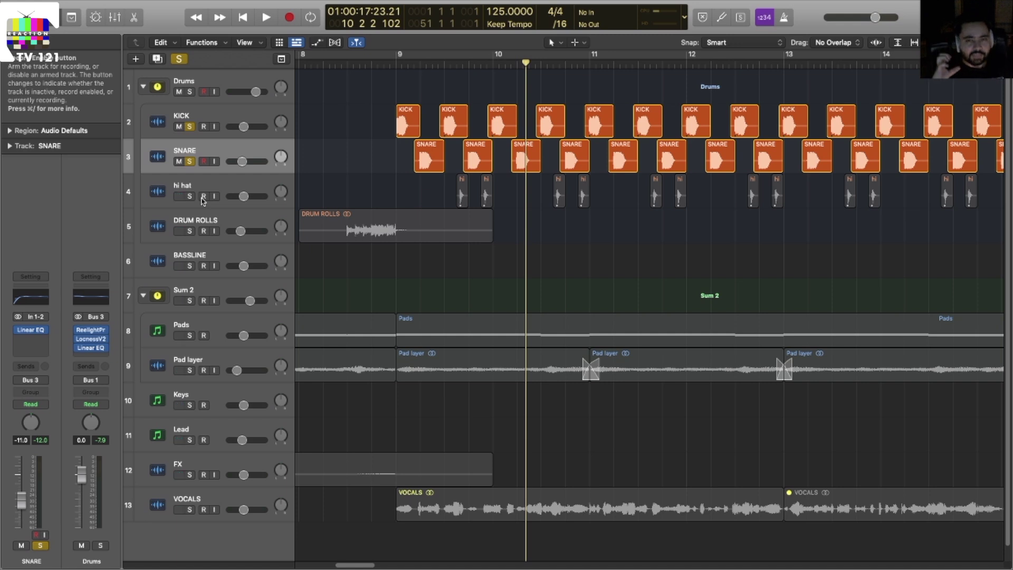
# Step: Add the hi hat track to the soloed kick and snare, play them together, and select the hi hat track
pyautogui.click(189, 196)
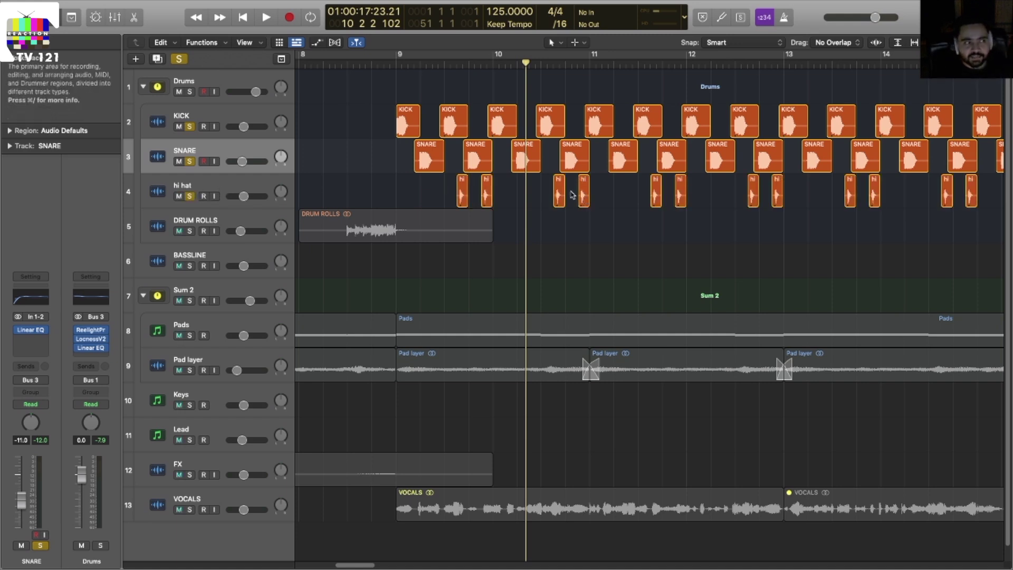
pyautogui.press('space')
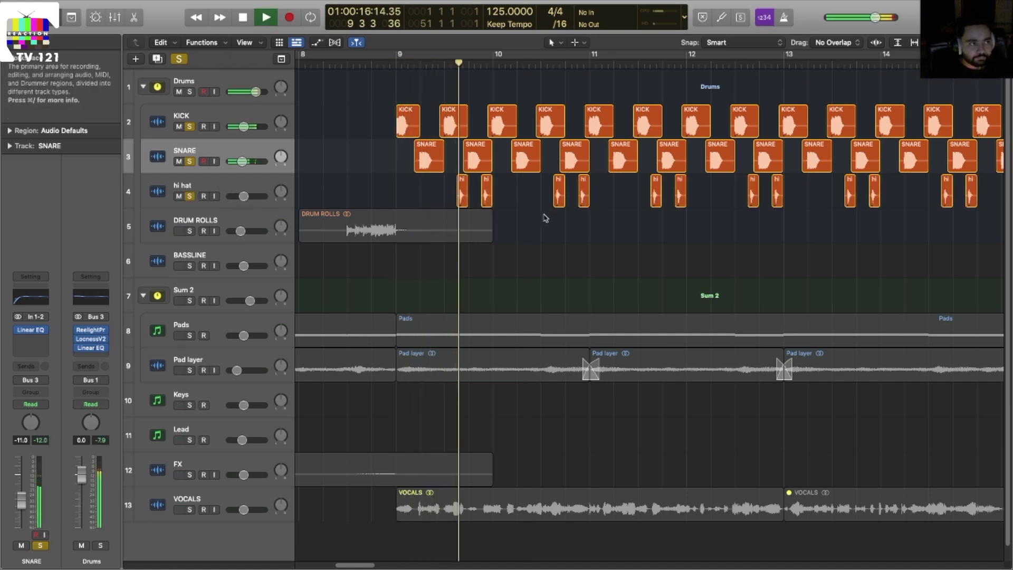
pyautogui.click(226, 184)
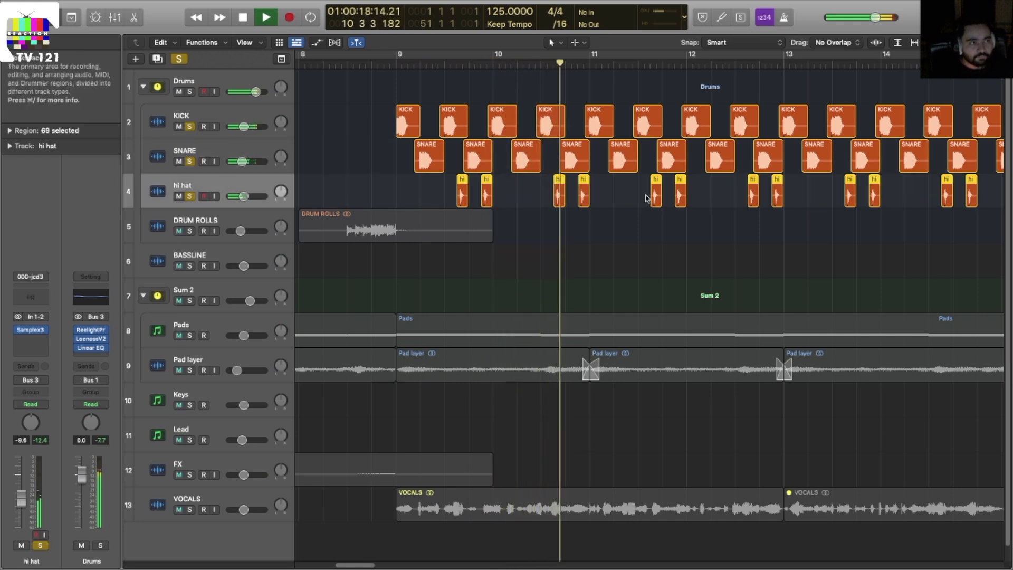
# Step: Stop playback and review the Samplex3 plug-in settings on the hi hat track, closing the plug-in window when done
pyautogui.press('space')
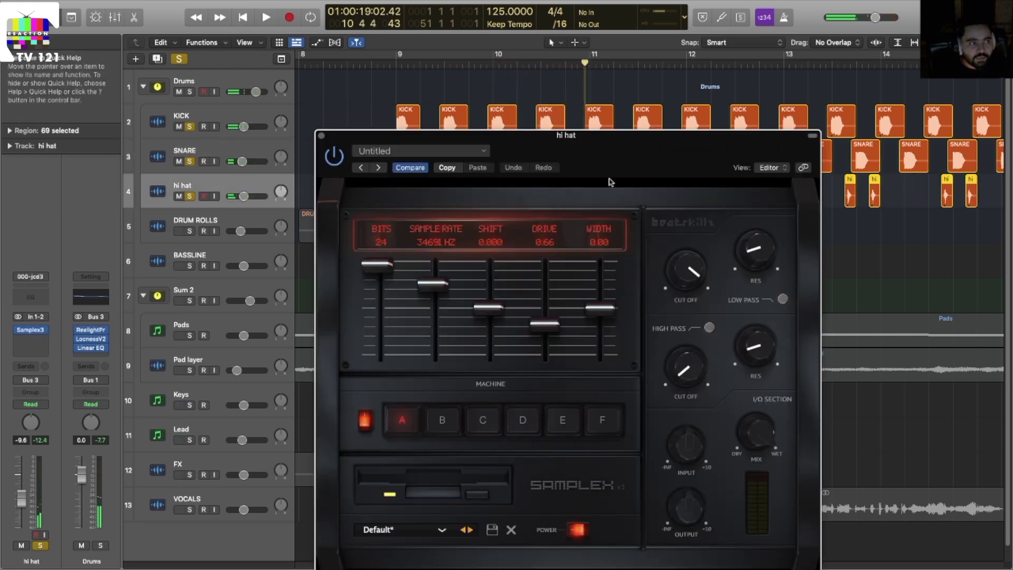
pyautogui.moveTo(460, 143); pyautogui.dragTo(468, 98)
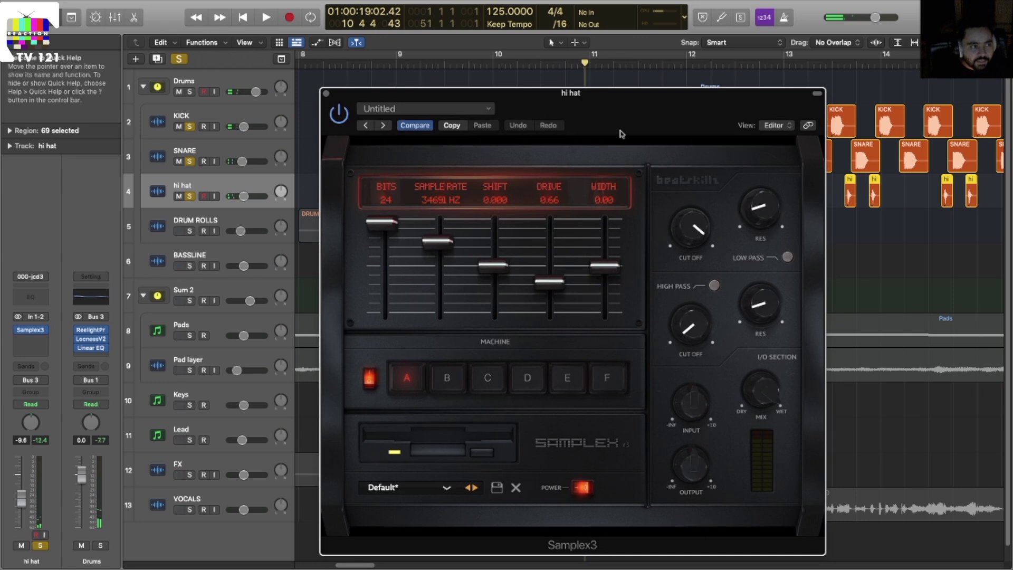
pyautogui.click(326, 94)
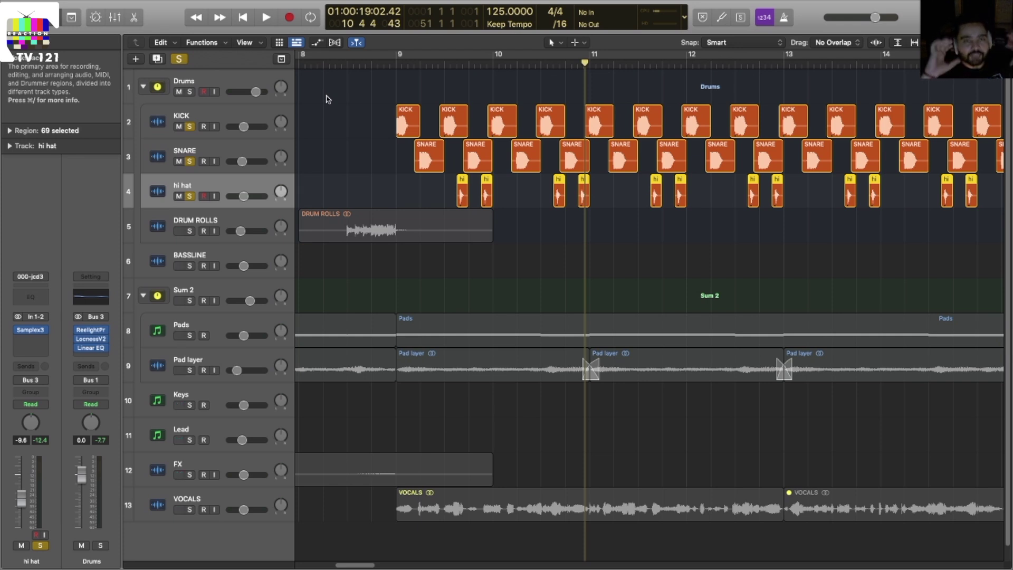
# Step: Isolate the hi hat from the kick and snare and compare its sound during playback with Samplex3 bypassed and active
pyautogui.moveTo(14, 335)
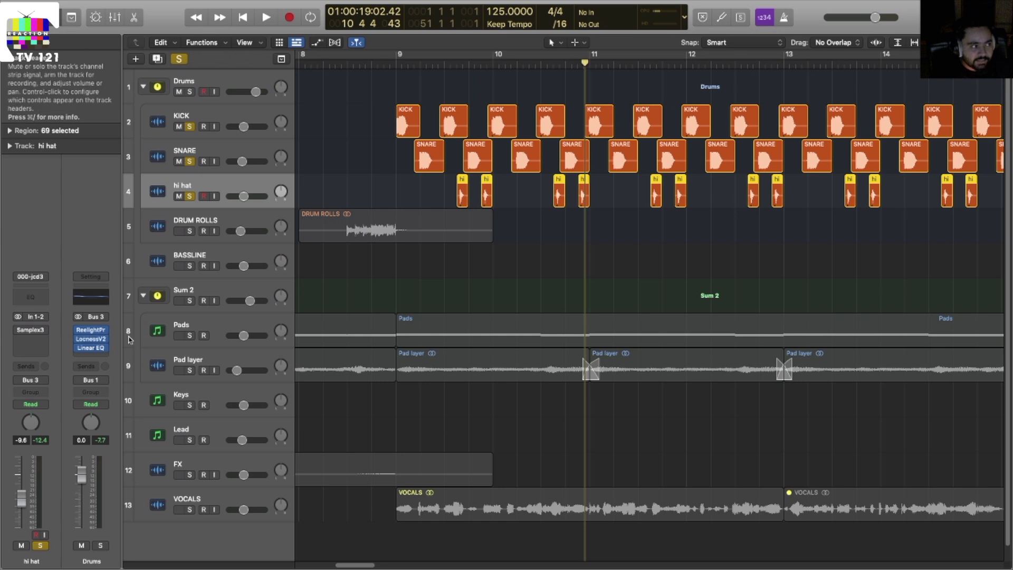
pyautogui.press('space')
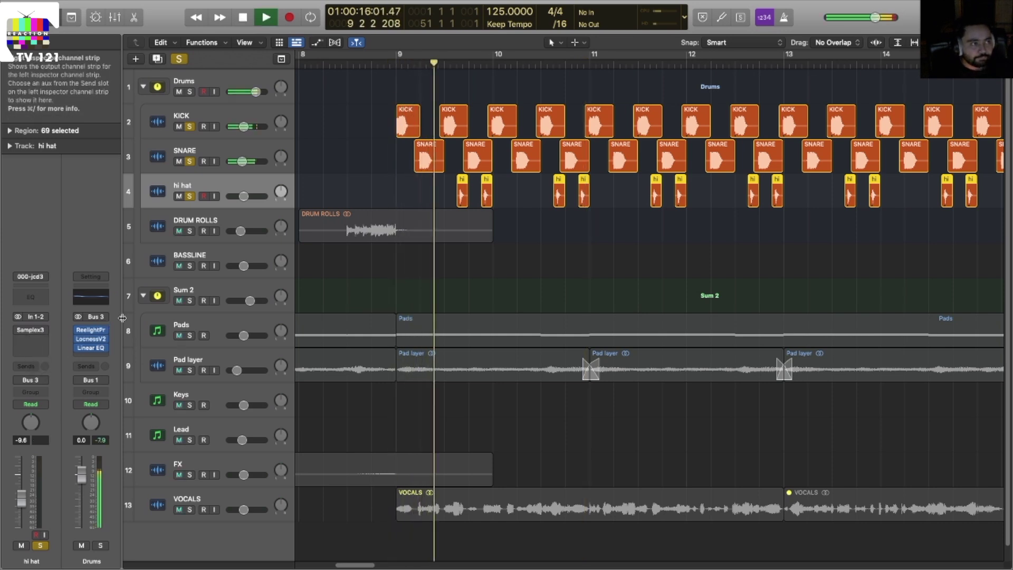
pyautogui.click(189, 161)
pyautogui.click(189, 126)
pyautogui.press('space')
pyautogui.click(20, 330)
pyautogui.press('space')
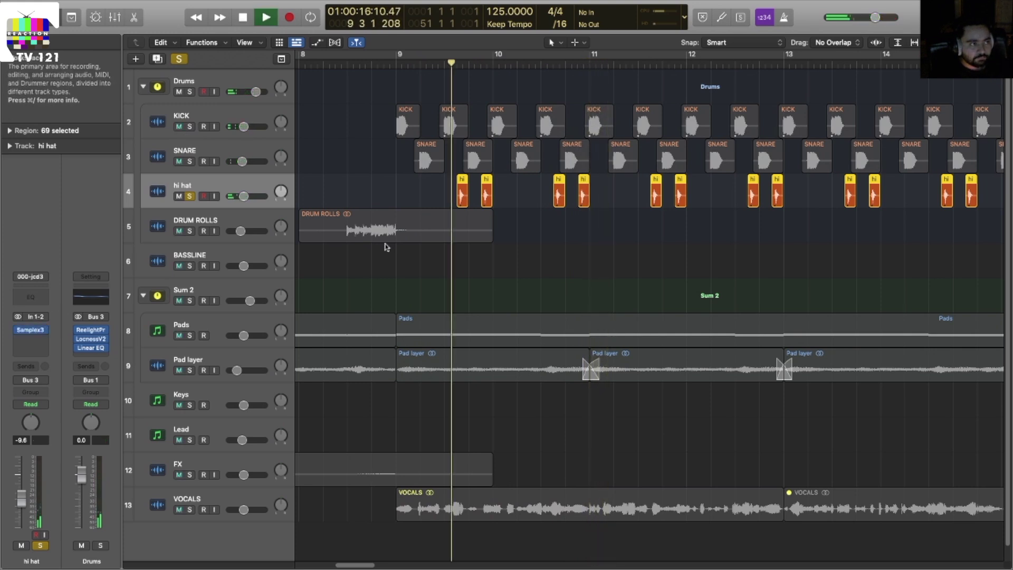
pyautogui.click(16, 332)
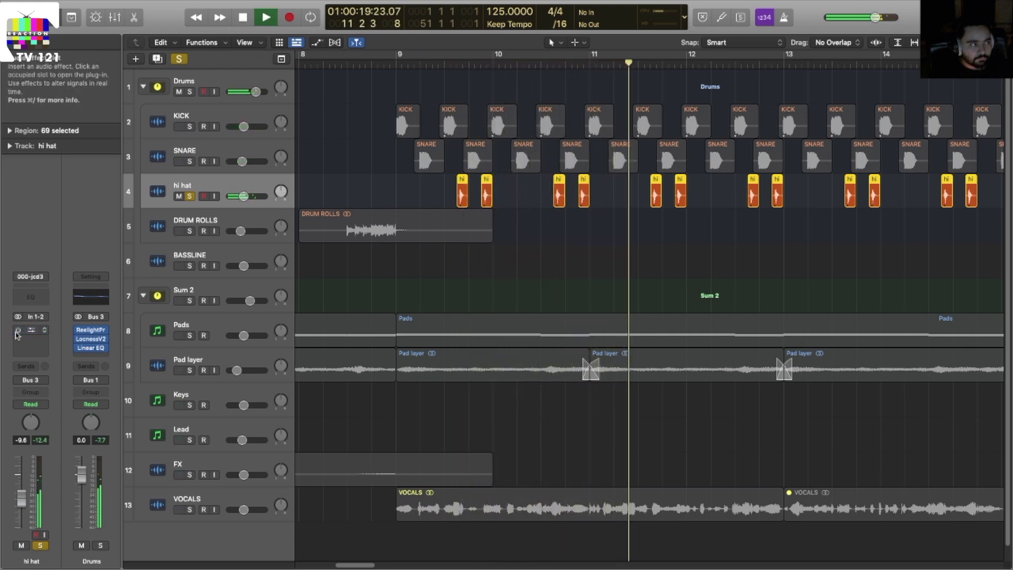
pyautogui.click(16, 332)
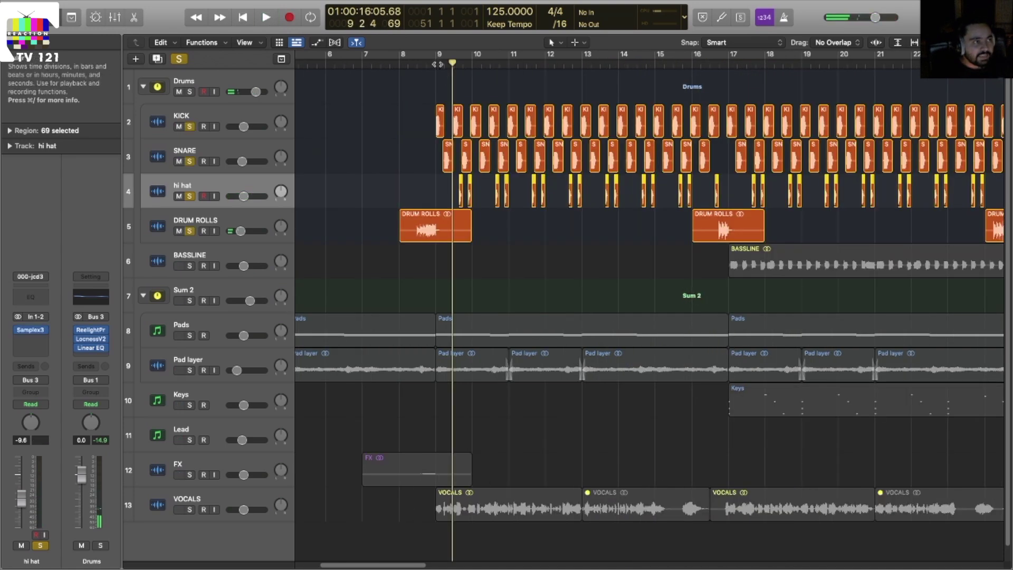
# Step: Play the soloed kick, snare, hi hat and drum rolls from around bar 8 to hear the first drum roll lead in
pyautogui.moveTo(452, 173); pyautogui.dragTo(413, 172)
pyautogui.press('space')
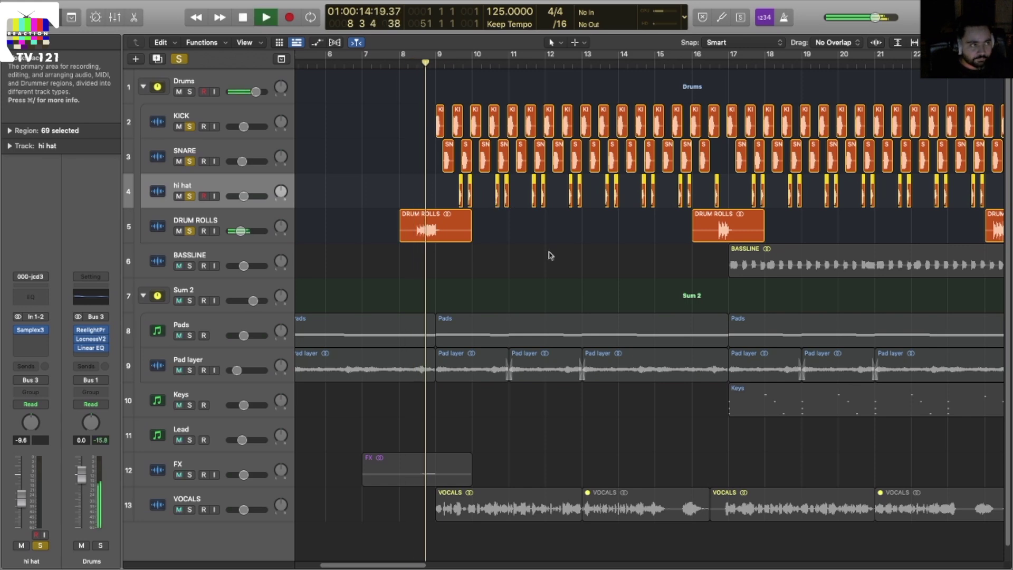
pyautogui.press('super+Left')
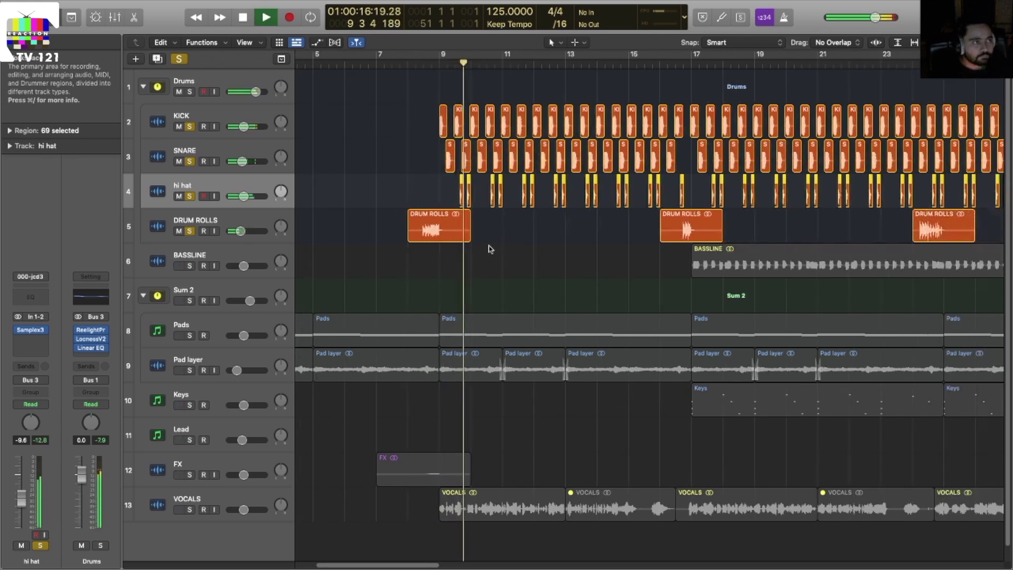
pyautogui.hscroll(3, 489, 249)
pyautogui.press('super+Left')
pyautogui.press('super+Left')
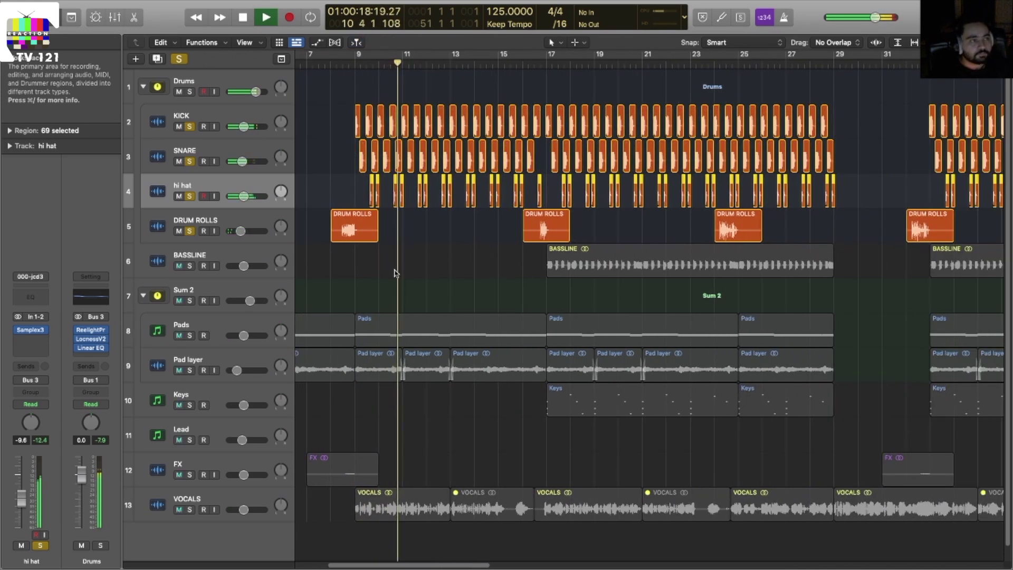
pyautogui.press('space')
# Step: Solo the BASSLINE track along with the drums and place the playhead at bar 17, where its first region starts
pyautogui.press('super+Left')
pyautogui.press('super+Left')
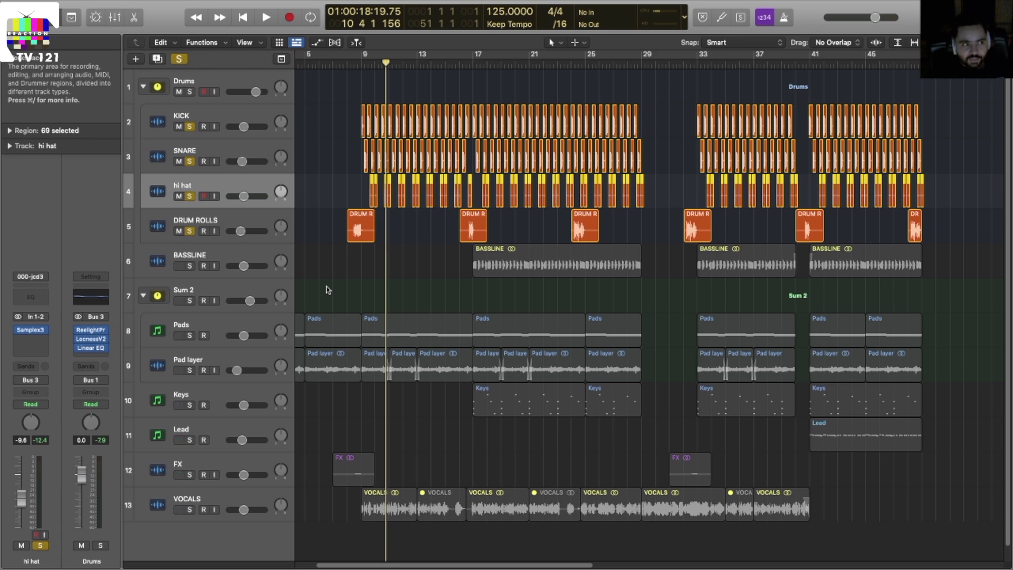
pyautogui.click(189, 266)
pyautogui.press('super+Left')
pyautogui.click(428, 67)
pyautogui.press('super+Right')
pyautogui.press('super+Right')
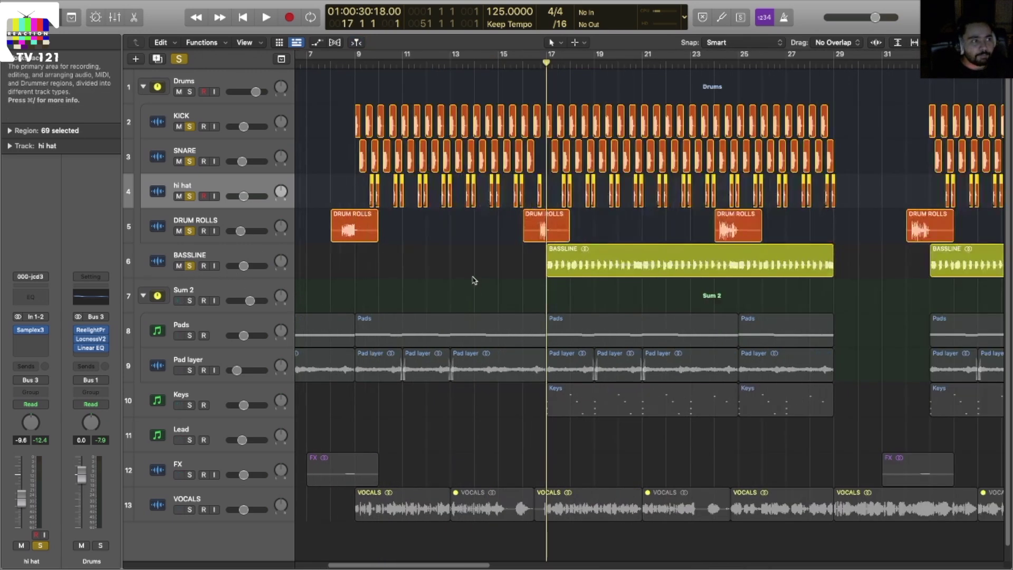
# Step: Reduce the solo to the KICK and BASSLINE tracks and examine how their waveforms line up from bar 17
pyautogui.press('super+Right')
pyautogui.press('super+Right')
pyautogui.hscroll(3, 652, 258)
pyautogui.hscroll(1, 640, 263)
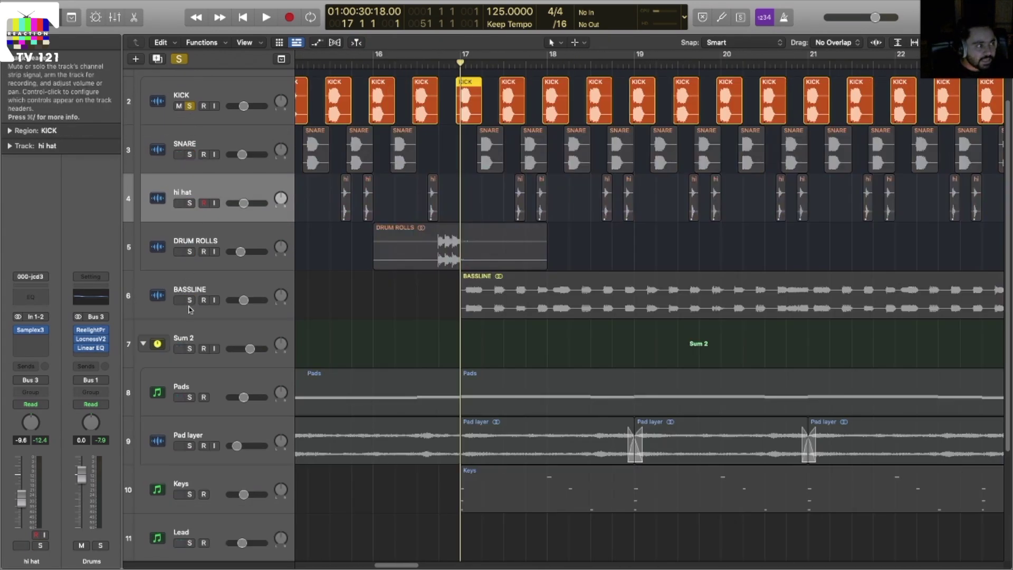
pyautogui.click(671, 315)
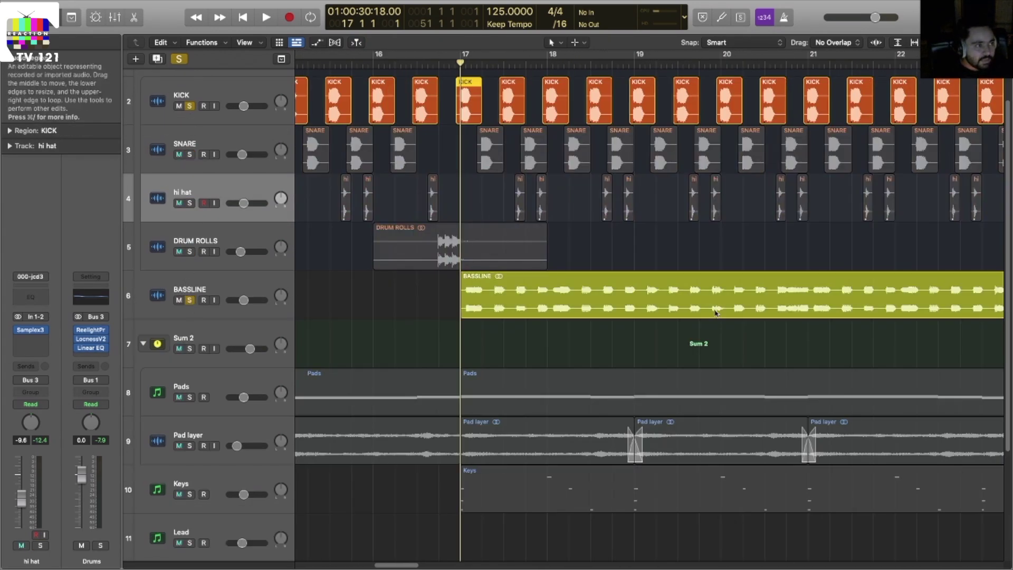
pyautogui.press('super+Right')
pyautogui.press('super+Right')
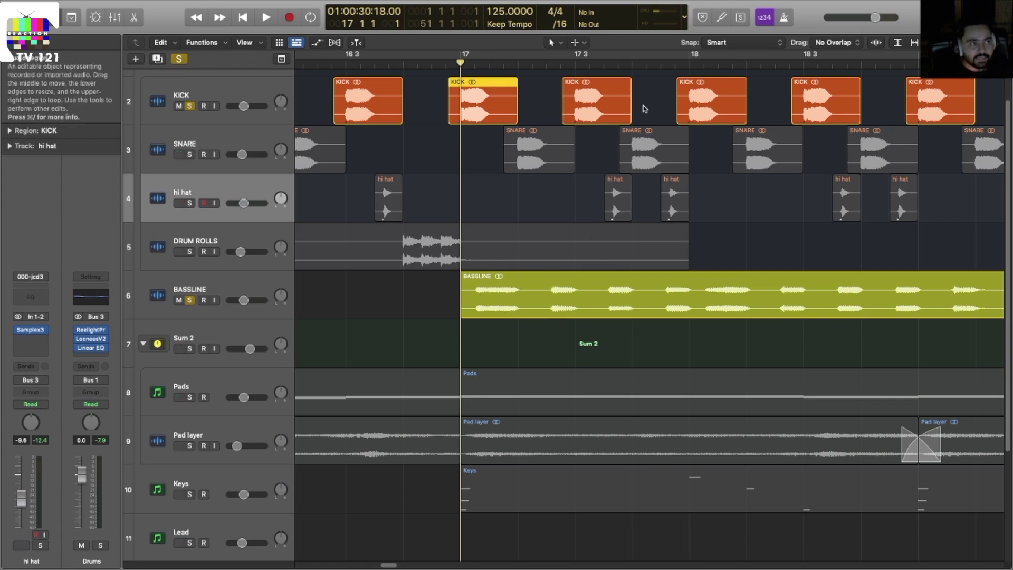
pyautogui.press('super+Left')
pyautogui.press('super+Left')
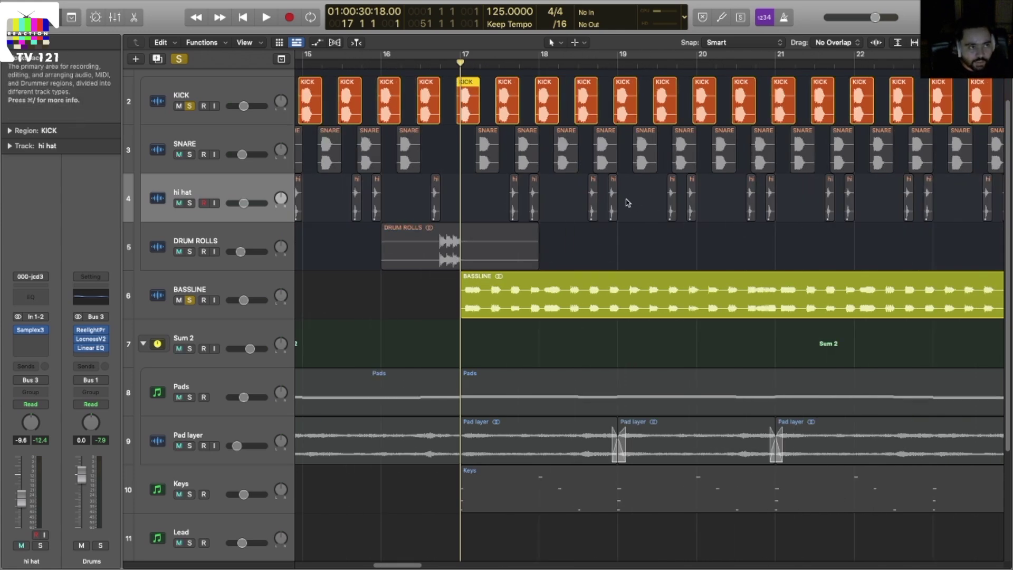
# Step: Play from bar 17 and bring SNARE, hi hat and DRUM ROLLS back into the solo with the kick and bassline
pyautogui.press('space')
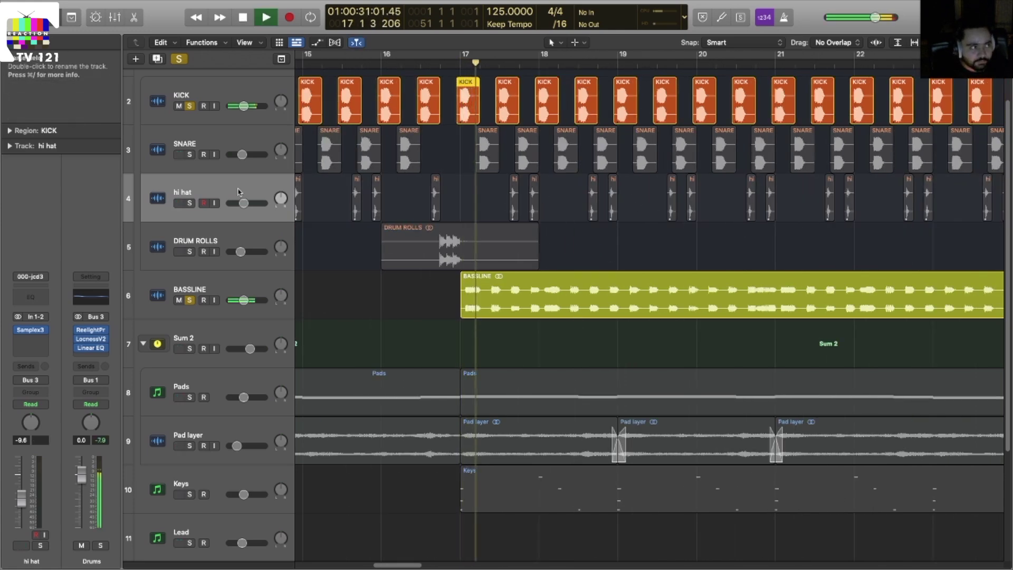
pyautogui.moveTo(189, 154); pyautogui.dragTo(189, 249)
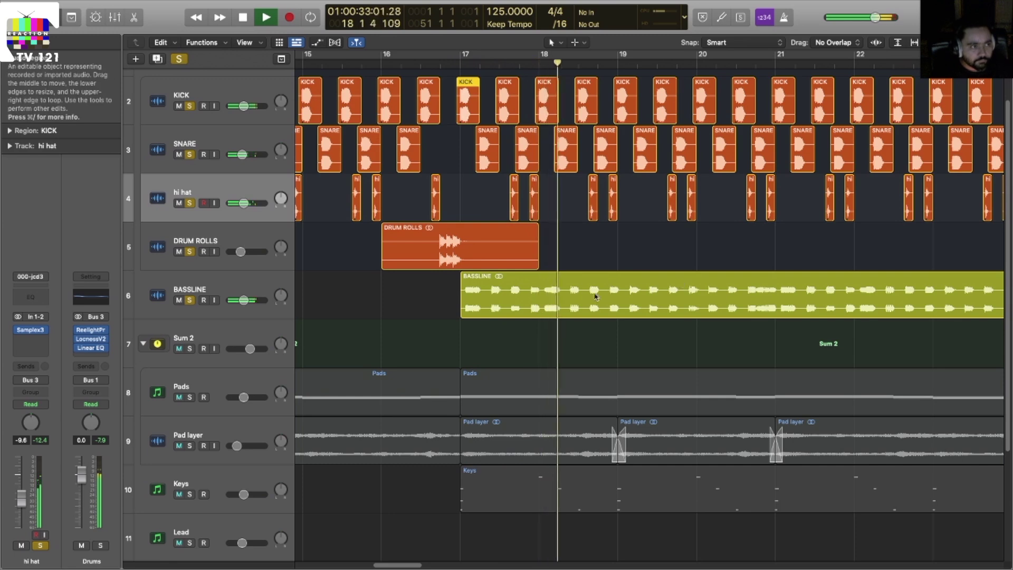
pyautogui.scroll(-5, 567, 294)
pyautogui.scroll(-5, 561, 296)
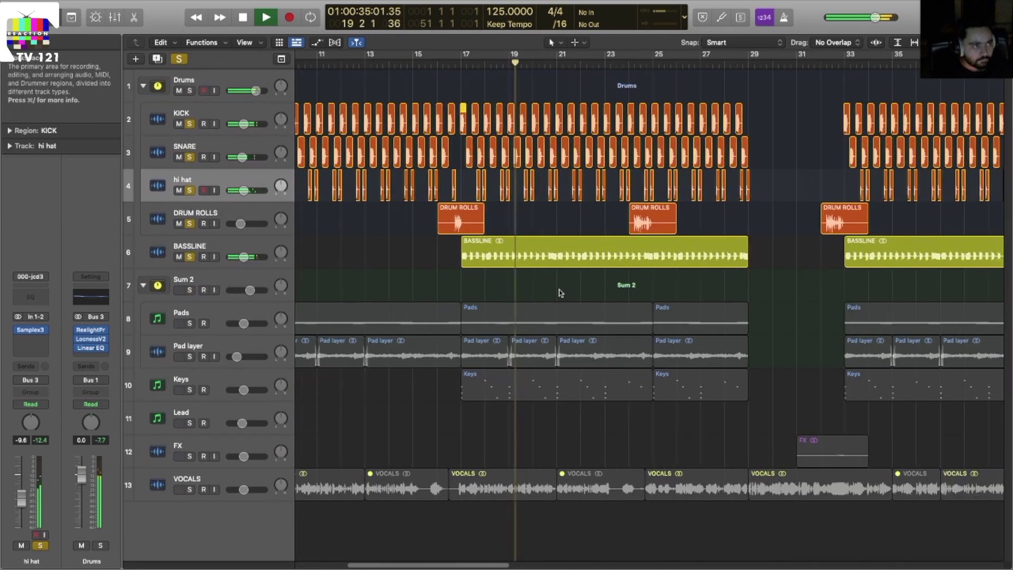
pyautogui.hscroll(-2, 559, 291)
pyautogui.scroll(-2, 555, 288)
pyautogui.press('super+Down')
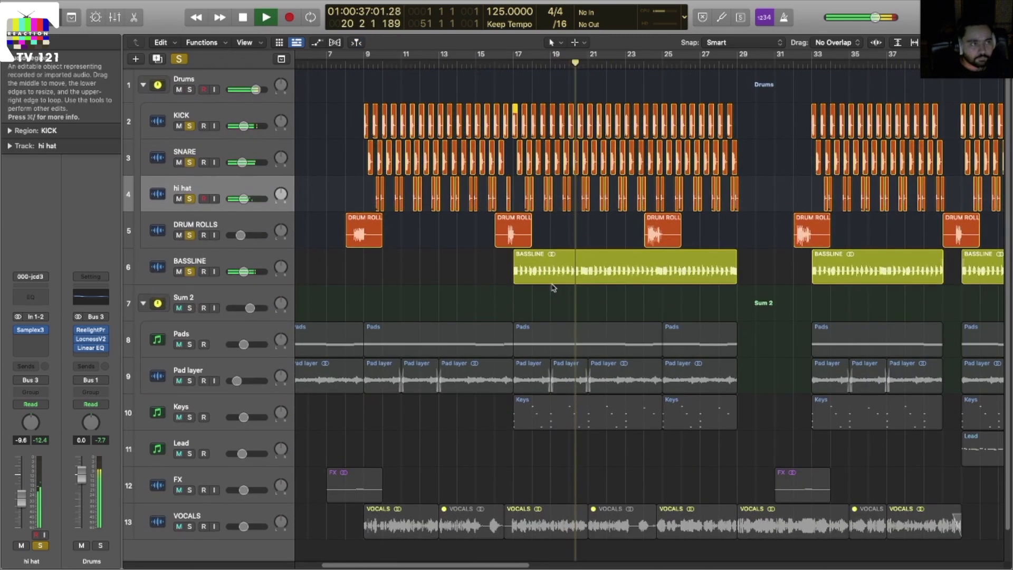
pyautogui.press('space')
# Step: Add the Pads track to the solo and play the arrangement from the beginning
pyautogui.press('super+Left')
pyautogui.press('super+Left')
pyautogui.press('super+Left')
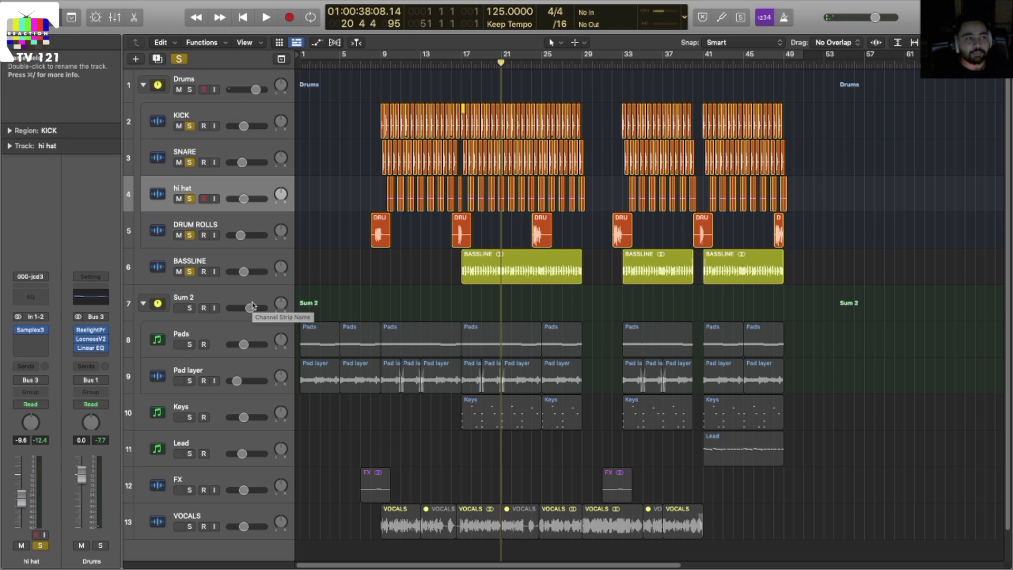
pyautogui.click(189, 343)
pyautogui.press('Return')
pyautogui.press('space')
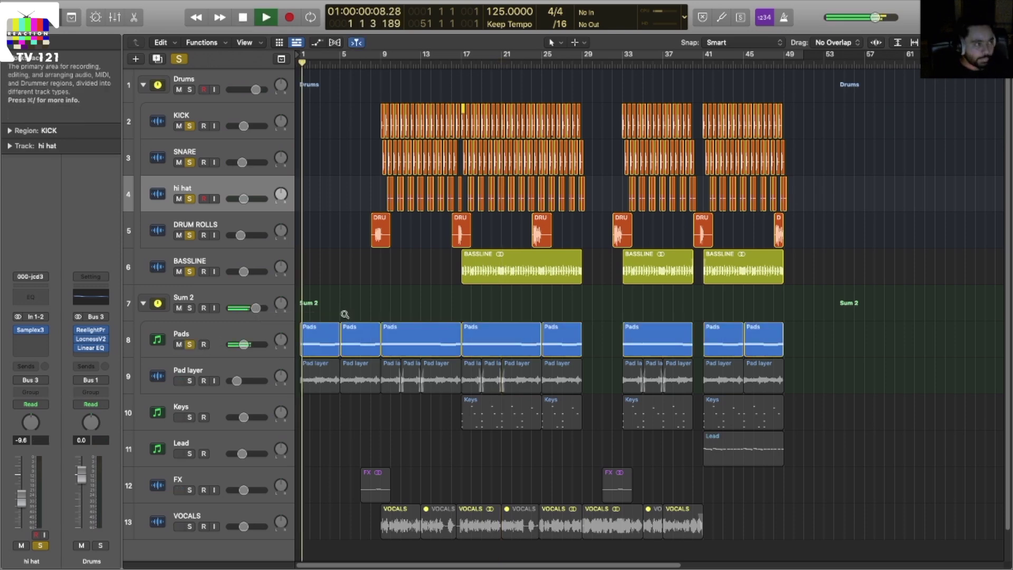
# Step: Select the Pads track and show the notes of all its regions in the Piano Roll
pyautogui.keyDown('ctrl'); pyautogui.keyDown('alt'); pyautogui.click(344, 314); pyautogui.keyUp('alt'); pyautogui.keyUp('ctrl')
pyautogui.click(179, 329)
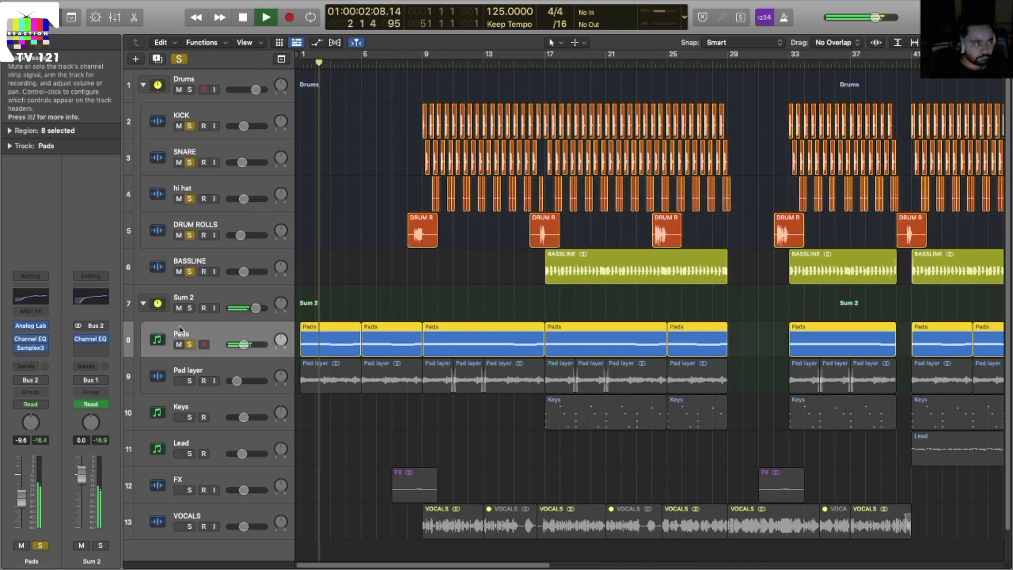
pyautogui.press('p')
pyautogui.press('super+Left')
pyautogui.hscroll(-6, 446, 450)
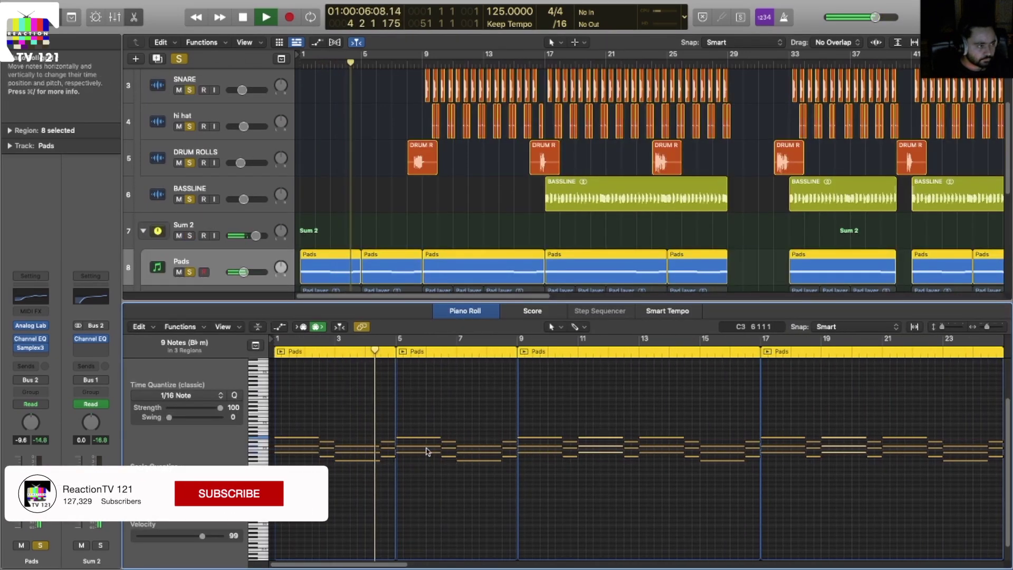
pyautogui.press('super+Right')
pyautogui.hscroll(-3, 398, 447)
# Step: Highlight the four pad chords between bars 5 and 9 in the Piano Roll, one chord after another
pyautogui.moveTo(450, 404); pyautogui.dragTo(507, 480)
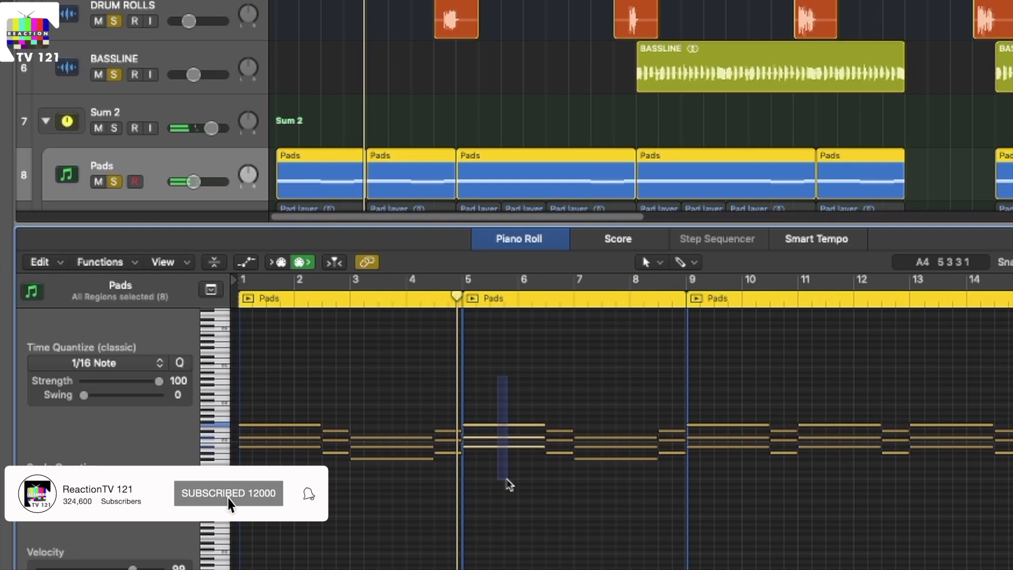
pyautogui.moveTo(568, 412); pyautogui.dragTo(562, 502)
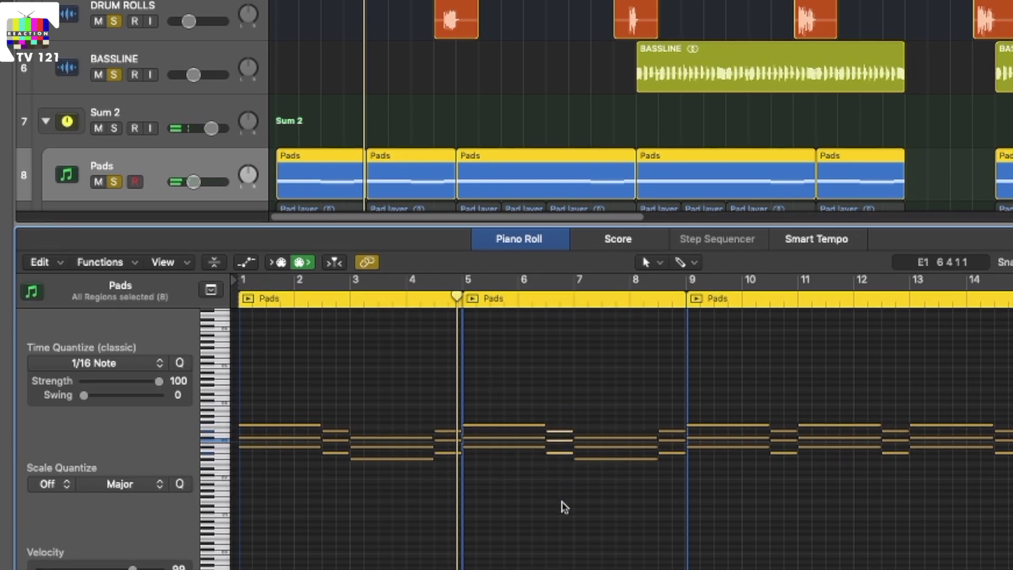
pyautogui.moveTo(602, 430); pyautogui.dragTo(609, 522)
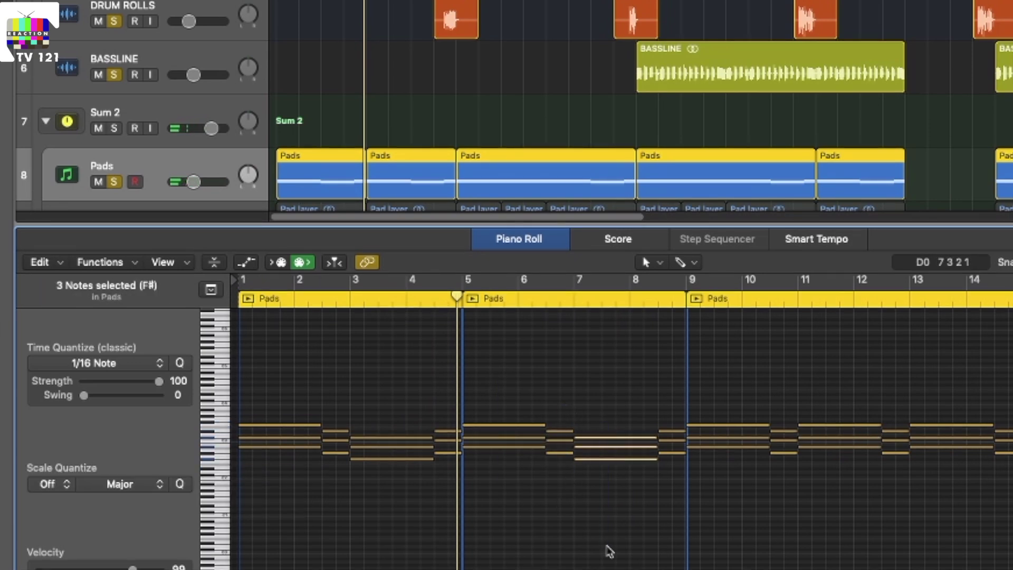
pyautogui.moveTo(674, 415); pyautogui.dragTo(669, 500)
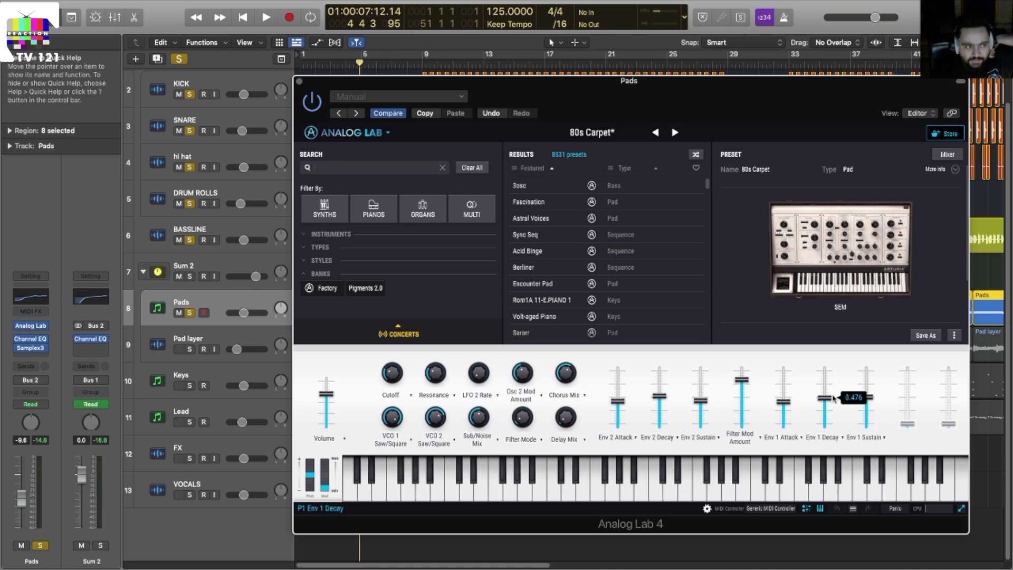
# Step: Close the Pads track's Analog Lab window, add the Pad layer track to the solo, and play from the beginning
pyautogui.click(299, 81)
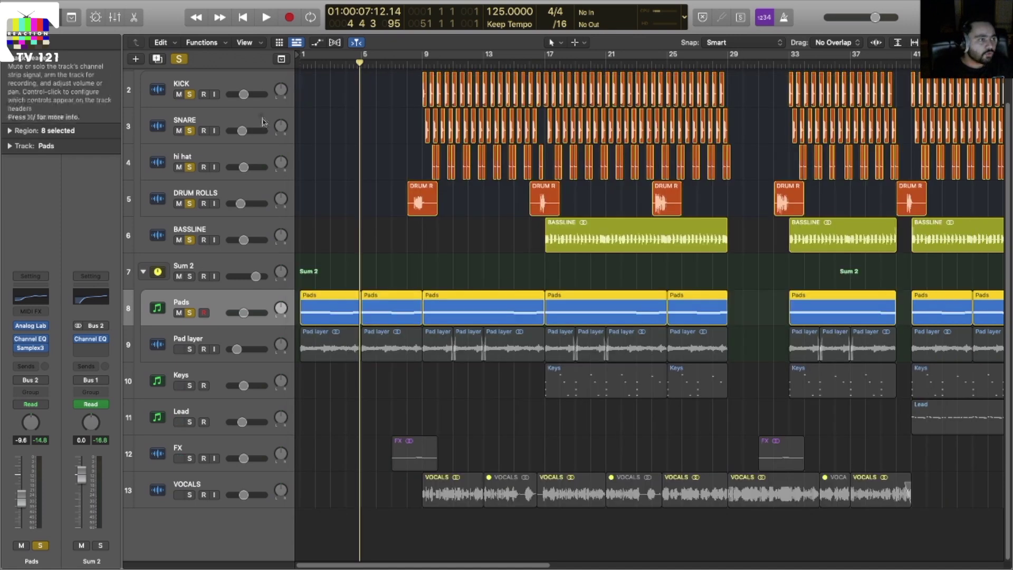
pyautogui.click(190, 349)
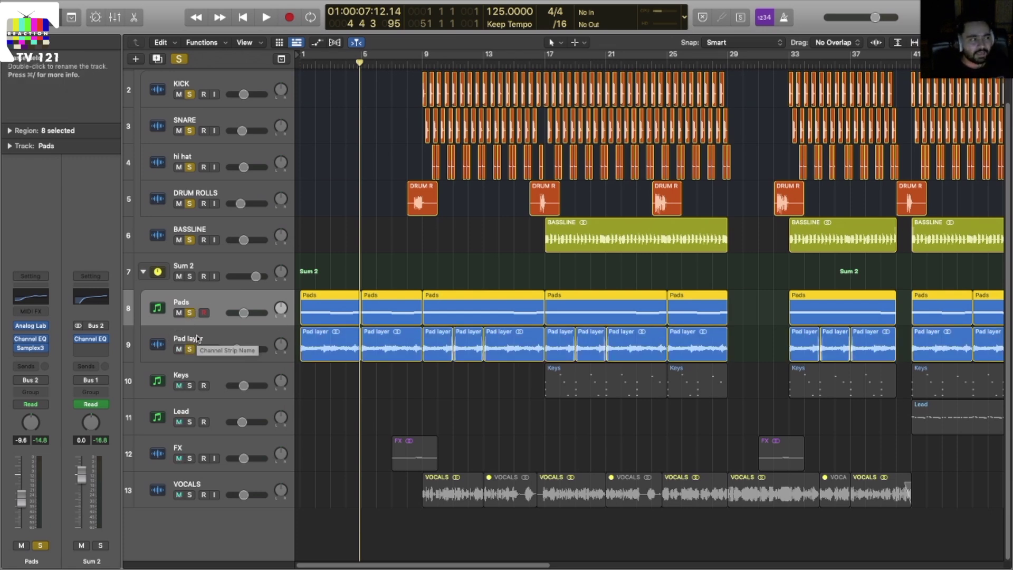
pyautogui.press('Return')
pyautogui.press('space')
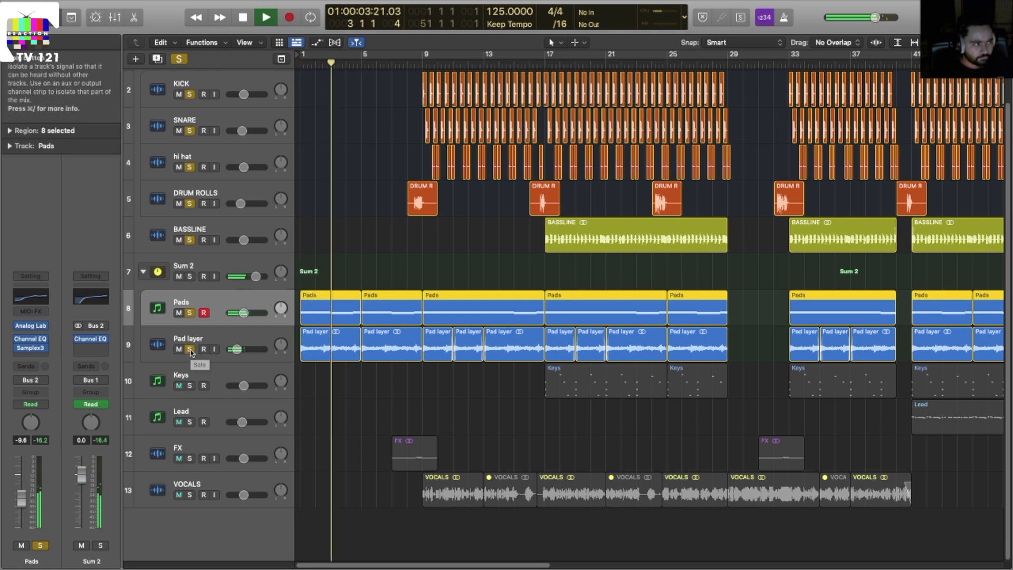
# Step: Audition the pads without and with the Pad layer by toggling its solo during playback, and stop the playback
pyautogui.click(190, 349)
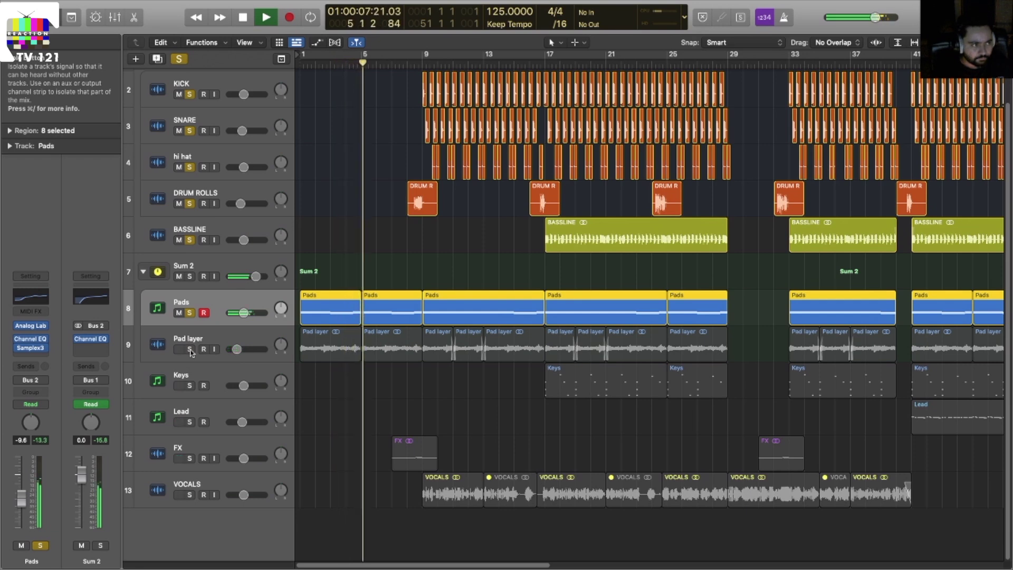
pyautogui.click(190, 349)
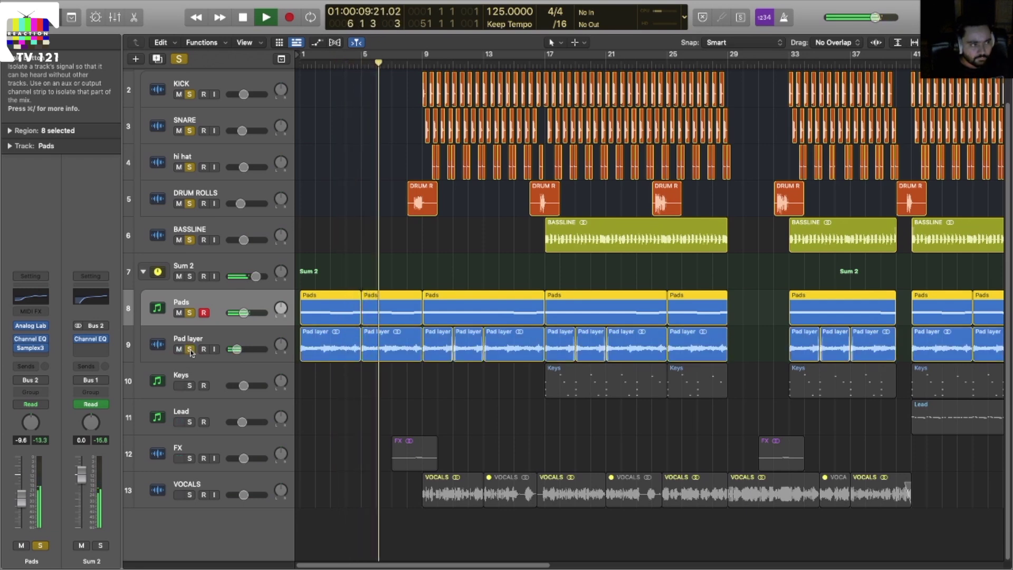
pyautogui.press('space')
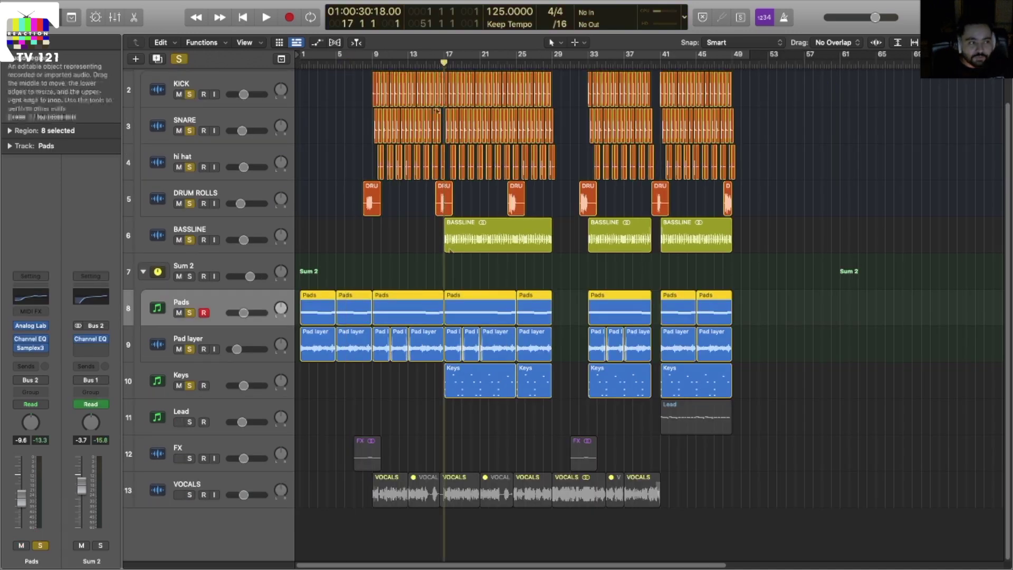
# Step: Clear all solos, solo only the Keys track, and play it from bar 17
pyautogui.scroll(3, 511, 390)
pyautogui.scroll(-3, 511, 391)
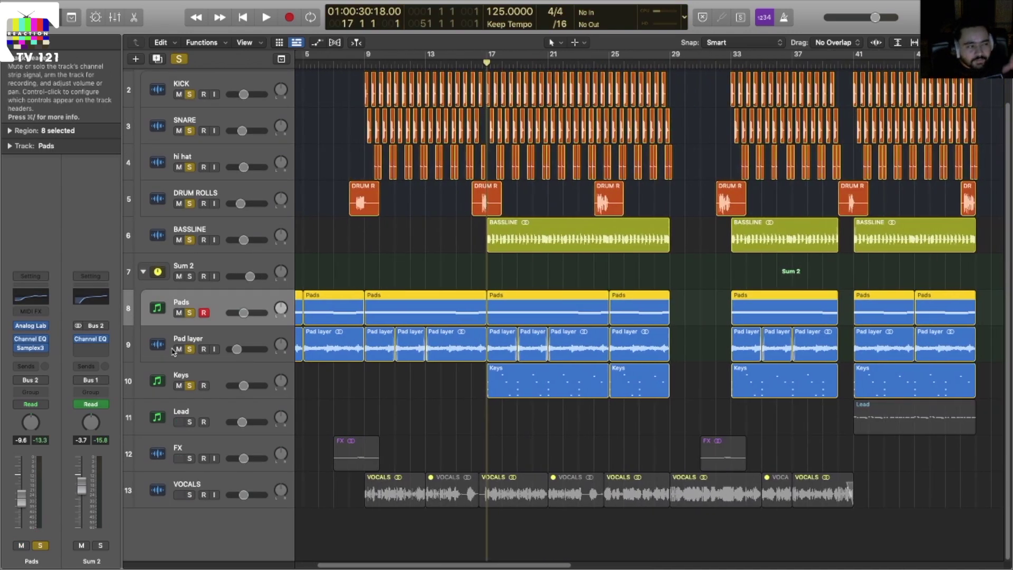
pyautogui.click(178, 58)
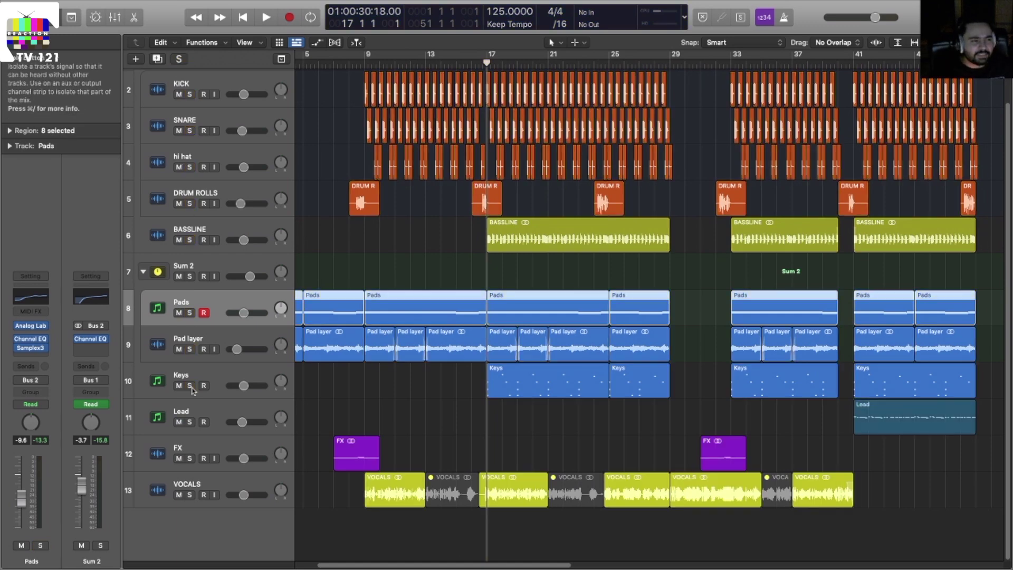
pyautogui.click(191, 387)
pyautogui.press('space')
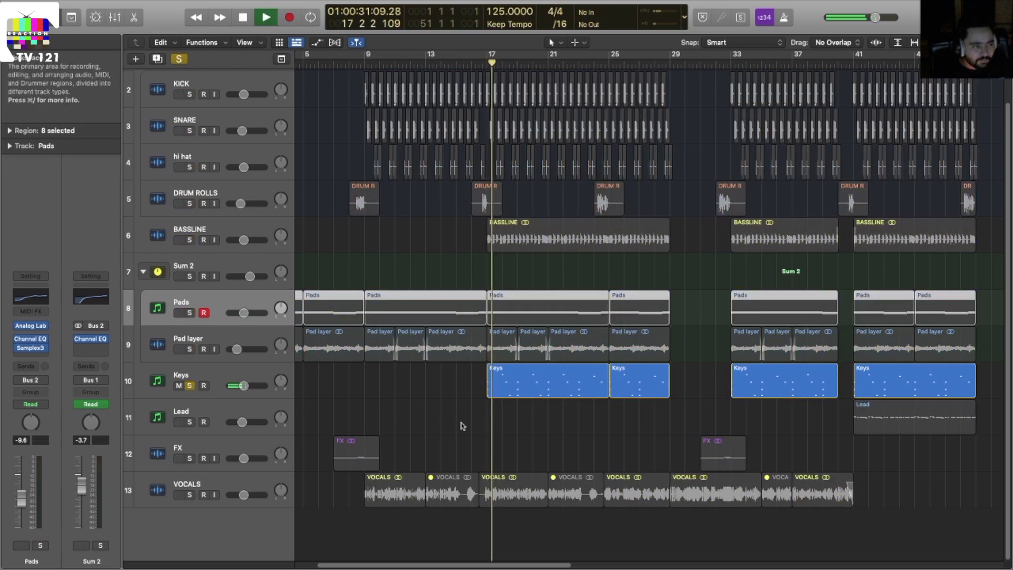
# Step: Show the notes of the first Keys region in the Piano Roll during playback, and close the editor again
pyautogui.click(528, 381)
pyautogui.doubleClick(527, 381)
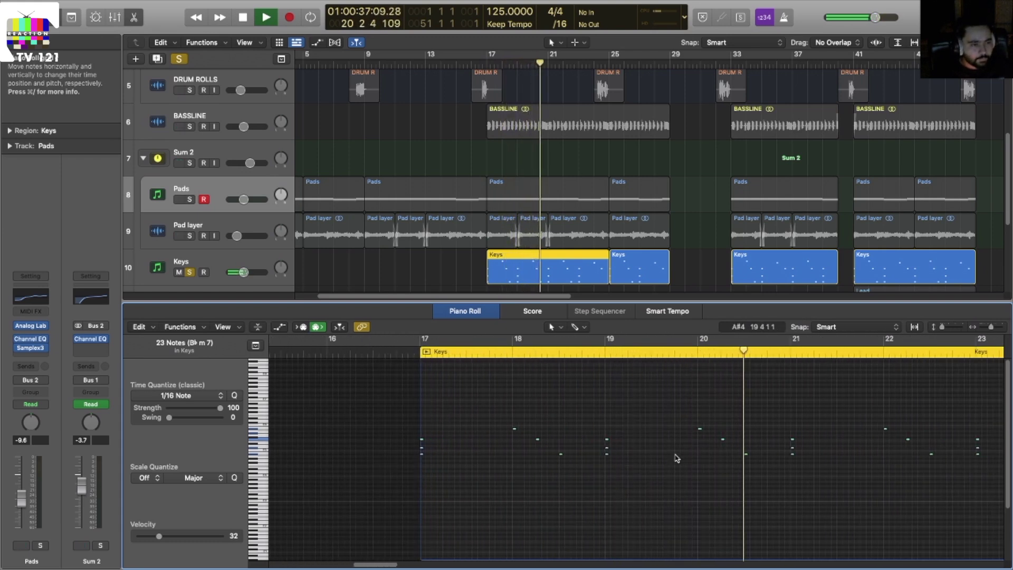
pyautogui.press('x')
pyautogui.press('x')
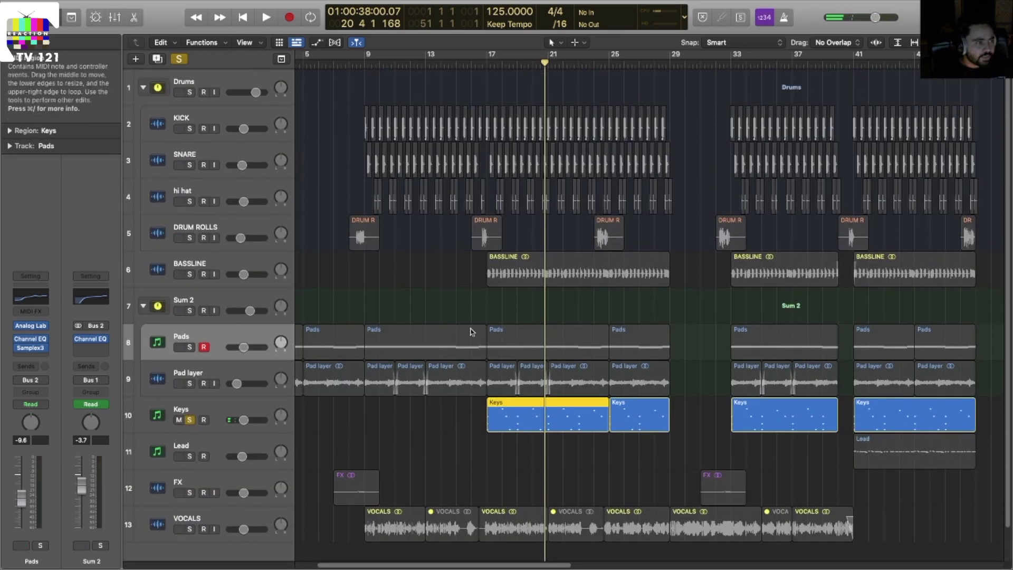
# Step: Clear the solo, solo only the Lead track, place the playhead at bar 41, and select the Lead region
pyautogui.click(180, 59)
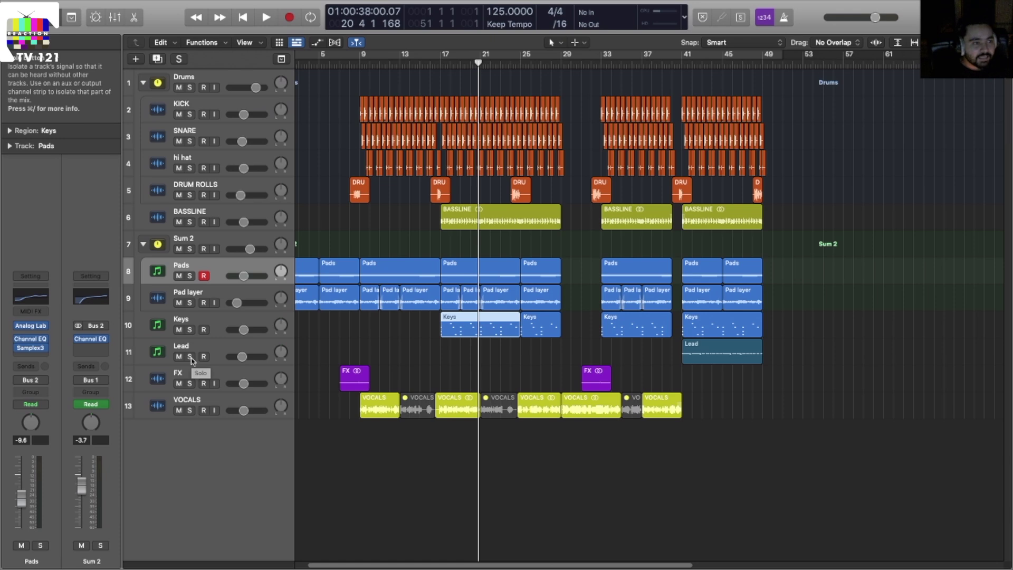
pyautogui.click(191, 356)
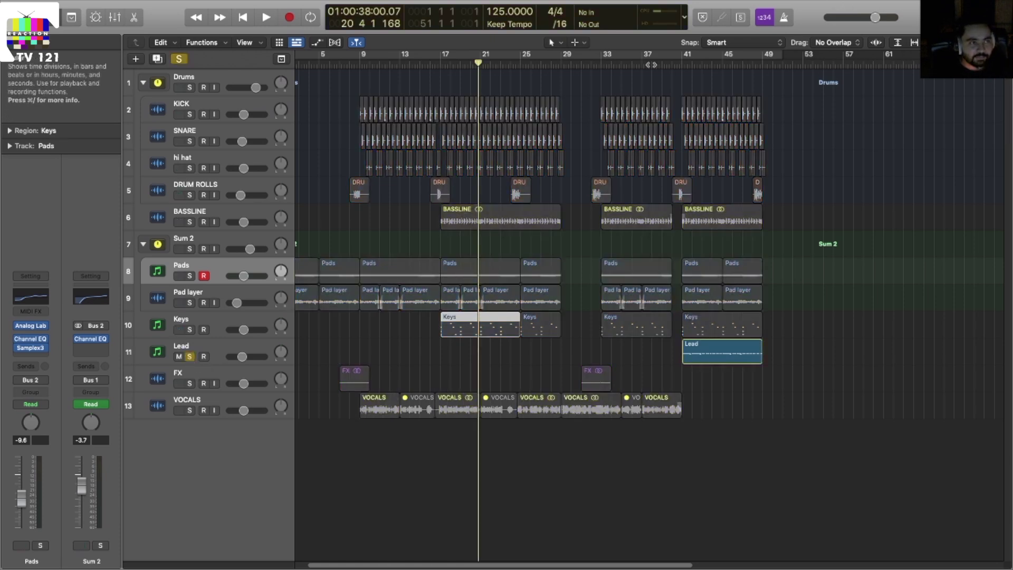
pyautogui.click(682, 73)
pyautogui.click(682, 66)
pyautogui.click(722, 349)
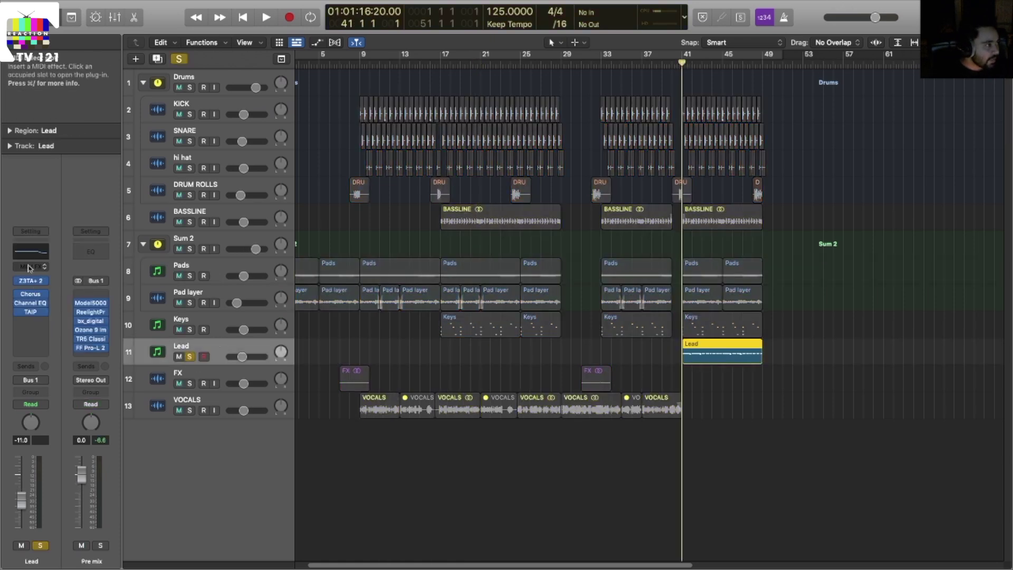
# Step: Open the Lead track's Z3TA+ 2 synth and place its window clear of the Lead region
pyautogui.click(27, 281)
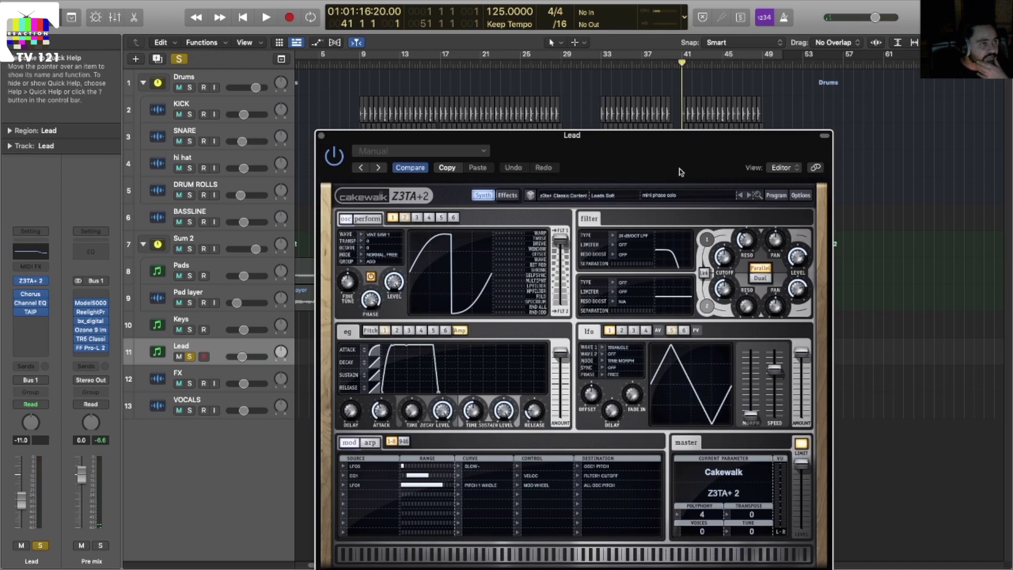
pyautogui.moveTo(680, 174); pyautogui.dragTo(687, 122)
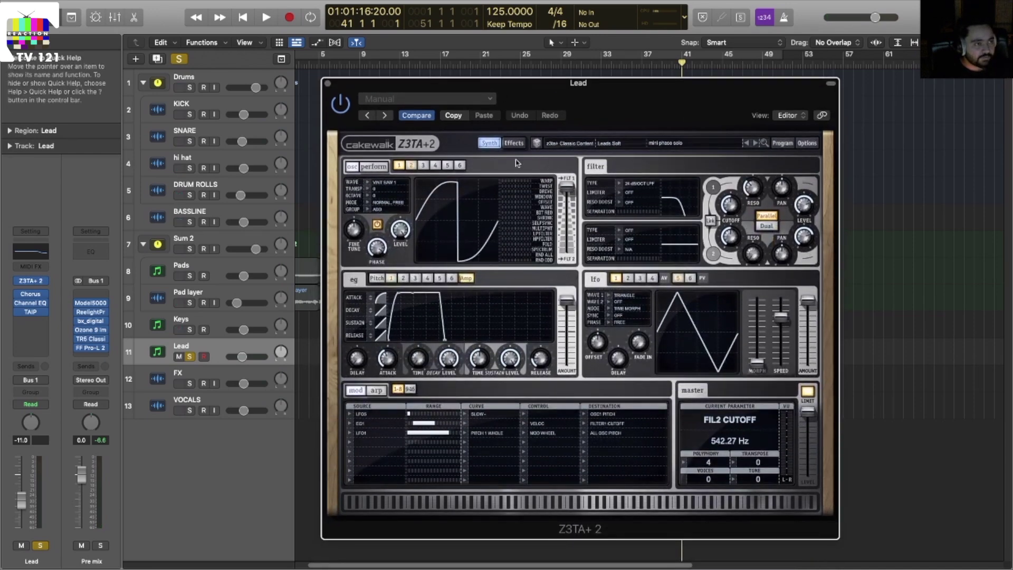
pyautogui.moveTo(606, 104); pyautogui.dragTo(402, 96)
pyautogui.press('super+Down')
pyautogui.press('super+Right')
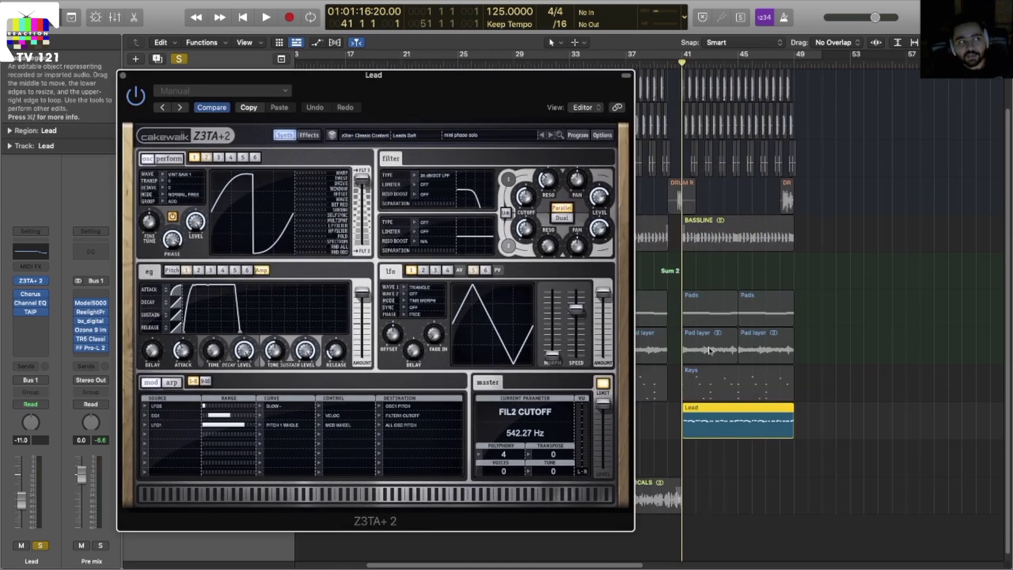
# Step: Play the soloed lead from bar 41 while viewing its notes in the Piano Roll, closing the Z3TA+ 2 window and the editor
pyautogui.press('space')
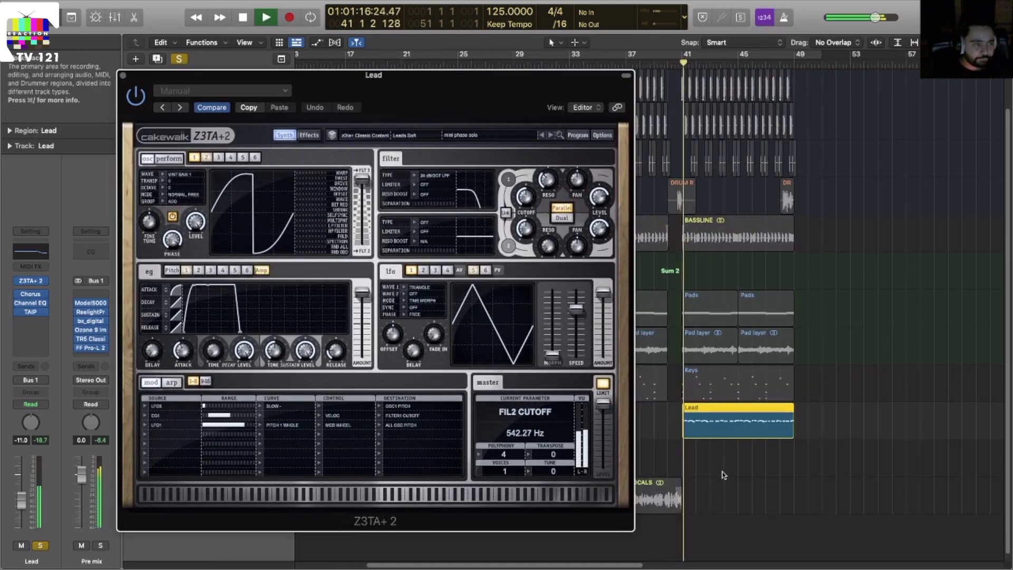
pyautogui.doubleClick(718, 420)
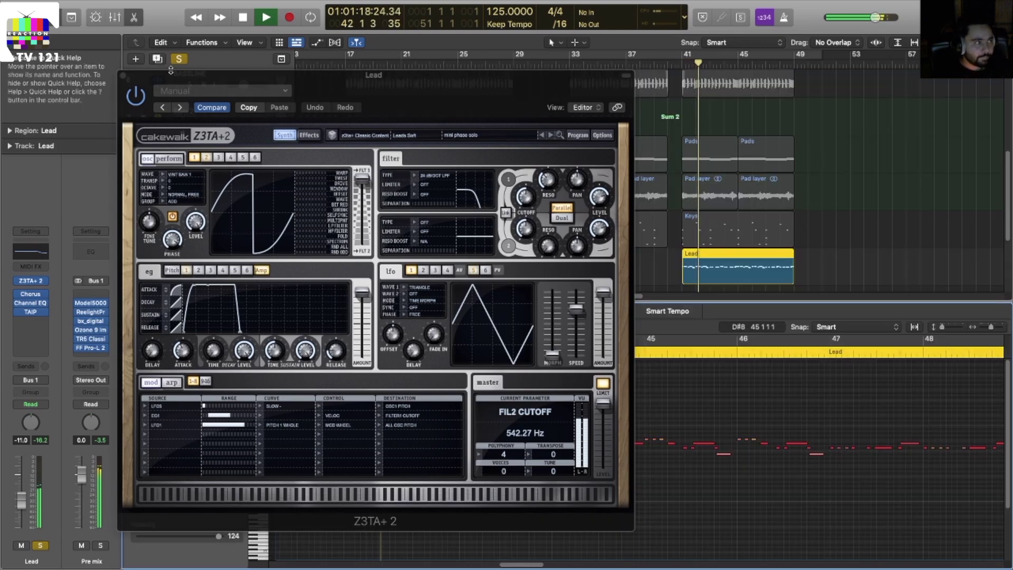
pyautogui.click(123, 75)
pyautogui.hscroll(-1, 530, 414)
pyautogui.hscroll(-2, 530, 414)
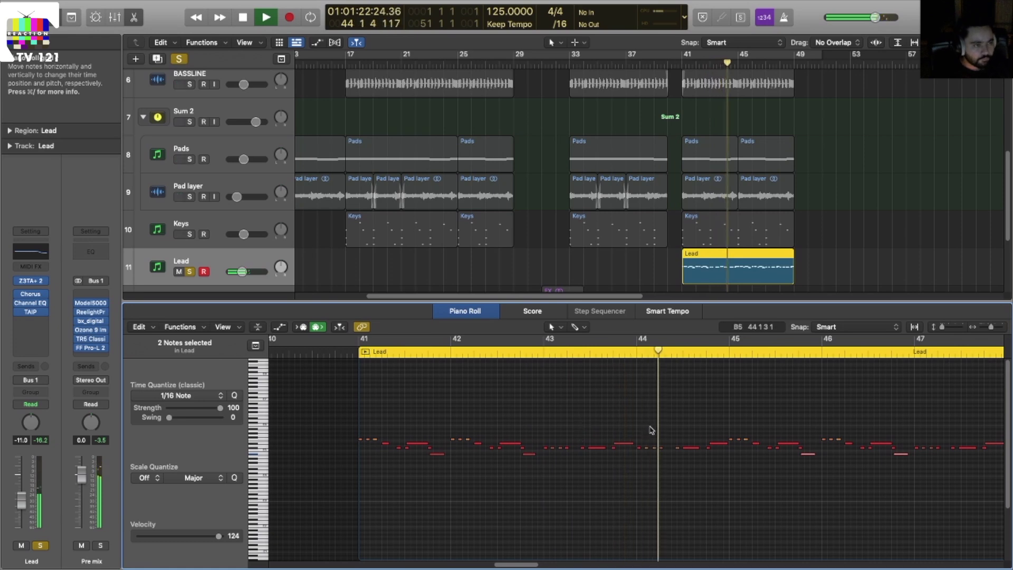
pyautogui.press('space')
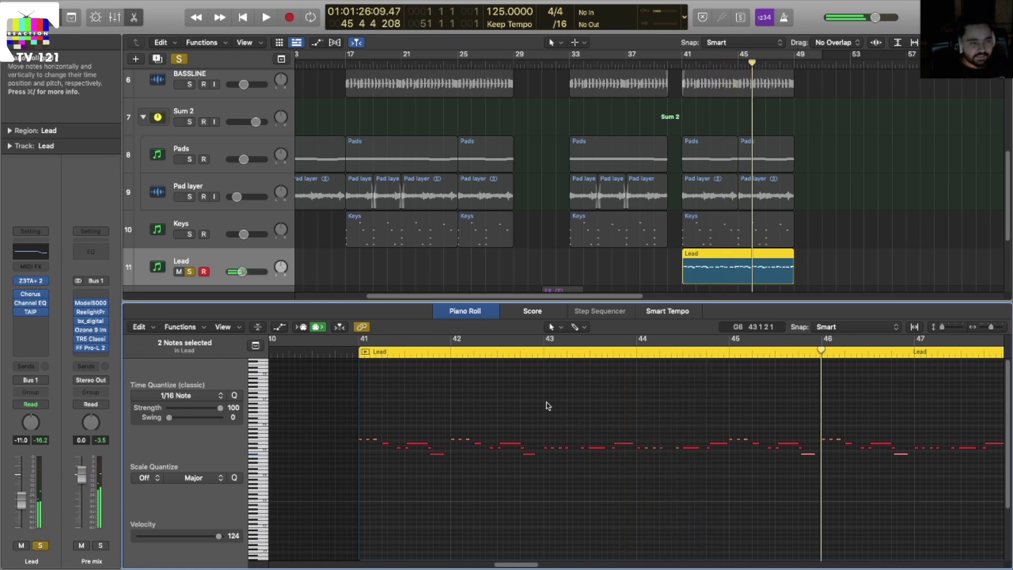
pyautogui.press('x')
pyautogui.press('x')
# Step: Add the FX track to the solo and play its first region from about bar 8
pyautogui.hscroll(-3, 309, 424)
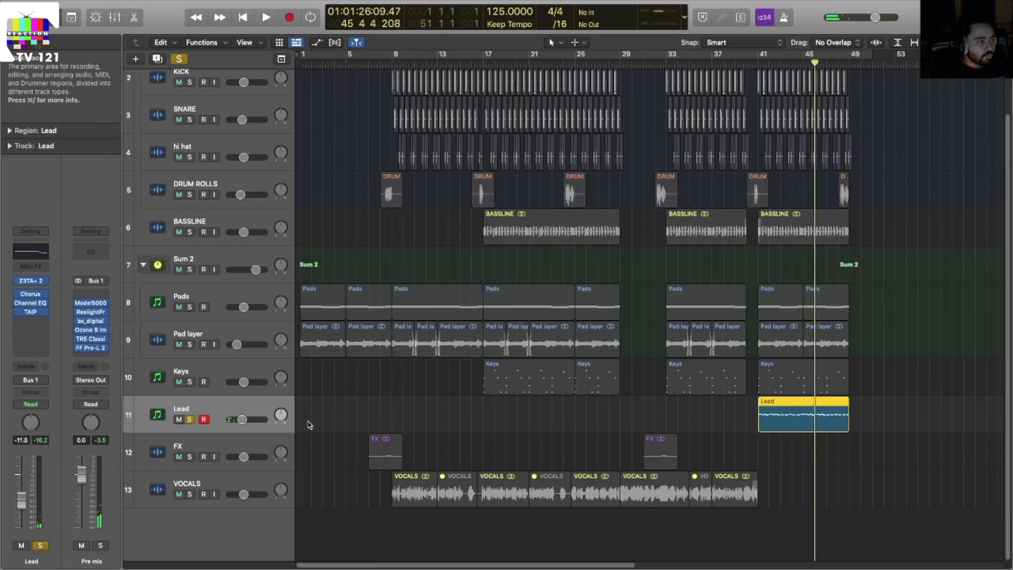
pyautogui.click(189, 457)
pyautogui.doubleClick(381, 61)
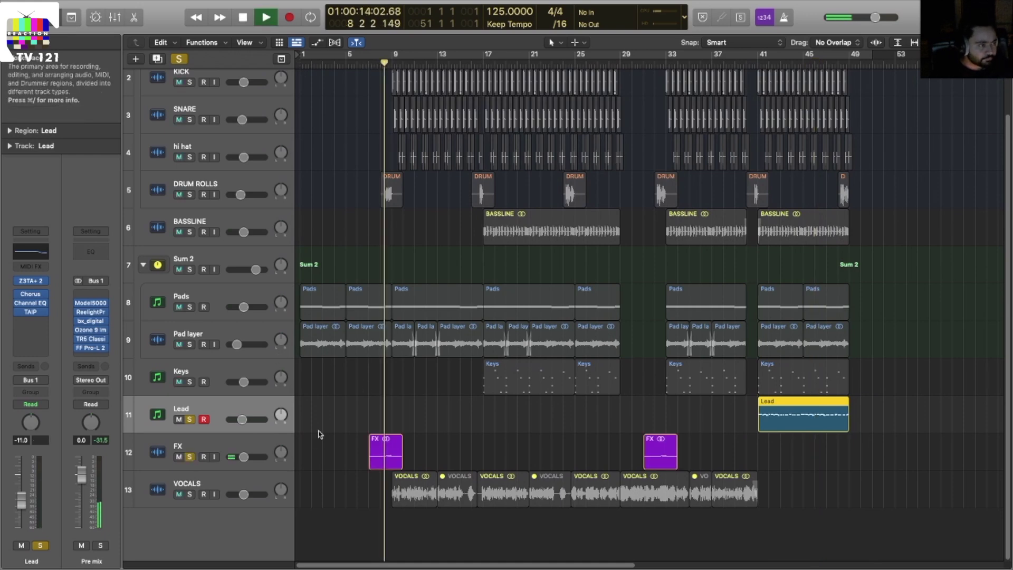
pyautogui.scroll(3, 323, 432)
pyautogui.hscroll(-3, 335, 429)
pyautogui.press('space')
# Step: Add the VOCALS track to the solo, select the track, and play its opening phrase from about bar 9
pyautogui.click(189, 494)
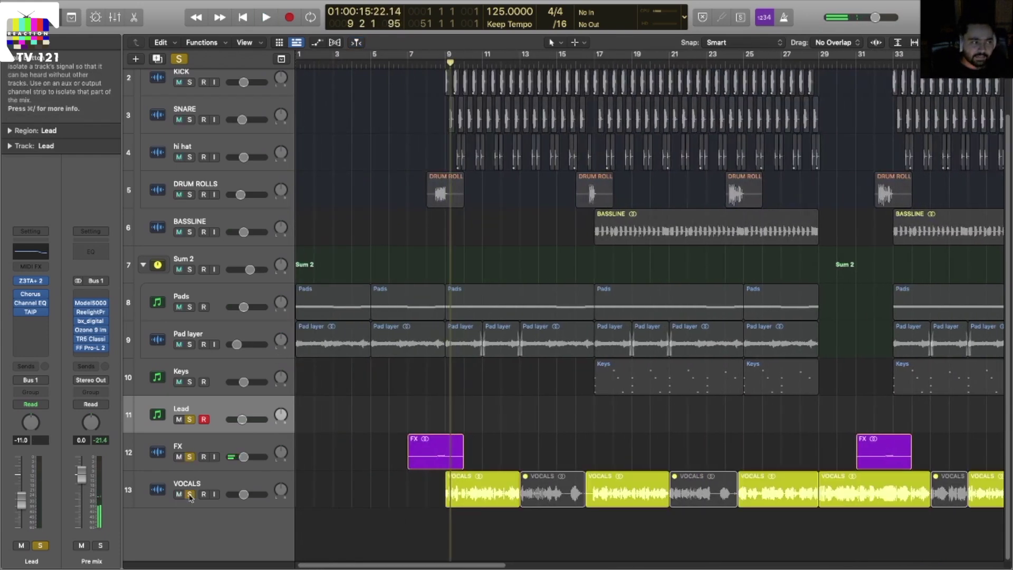
pyautogui.click(181, 501)
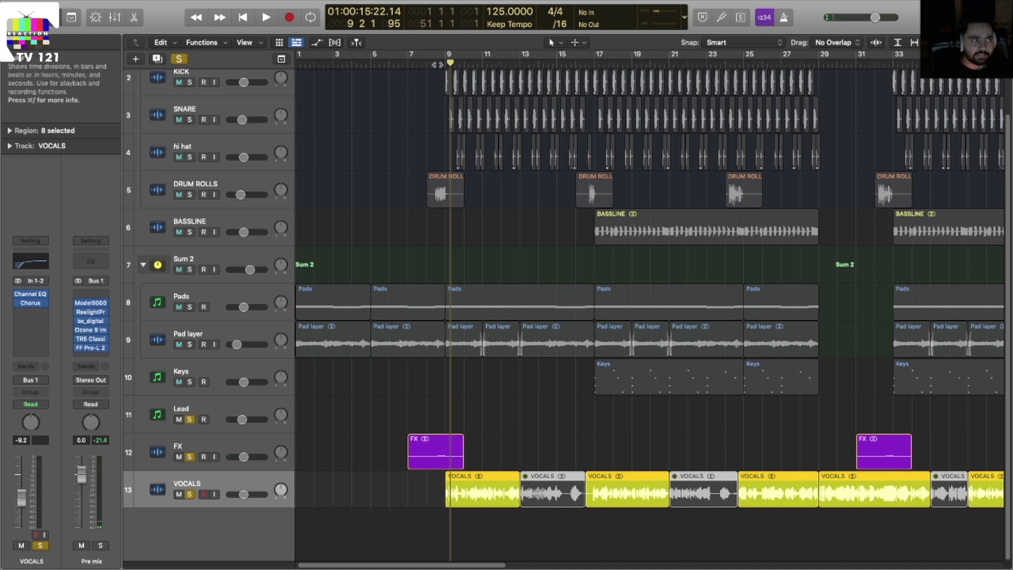
pyautogui.press('space')
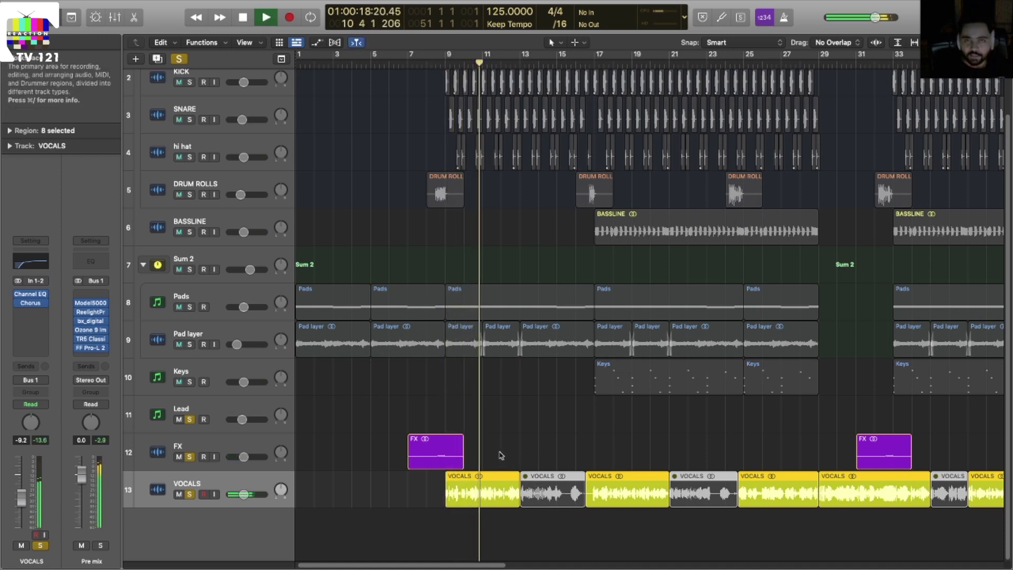
pyautogui.press('super+Left')
pyautogui.press('super+Left')
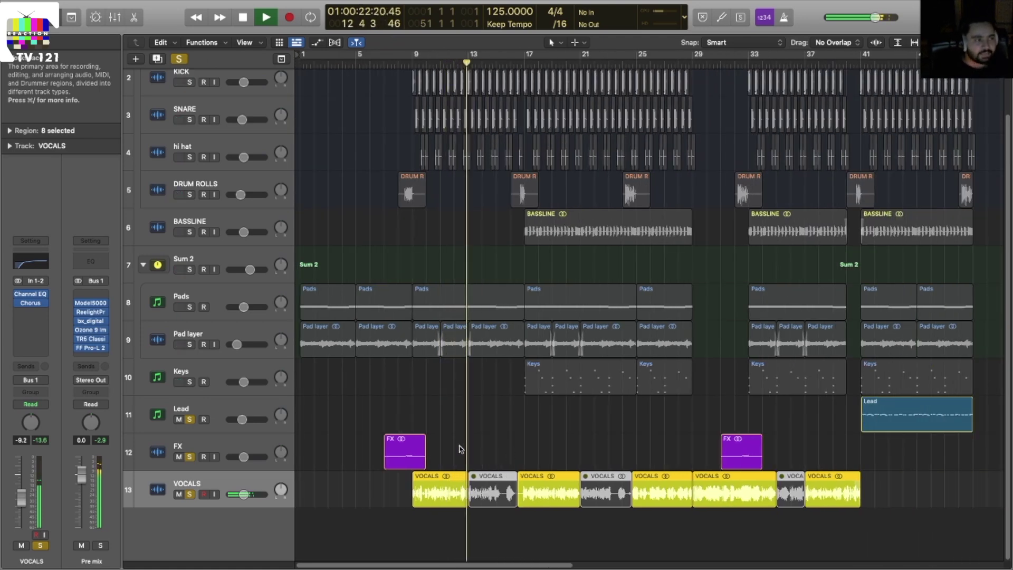
pyautogui.press('space')
# Step: Turn off all track solos with the whole arrangement in view
pyautogui.press('super+Up')
pyautogui.press('super+Left')
pyautogui.press('super+Left')
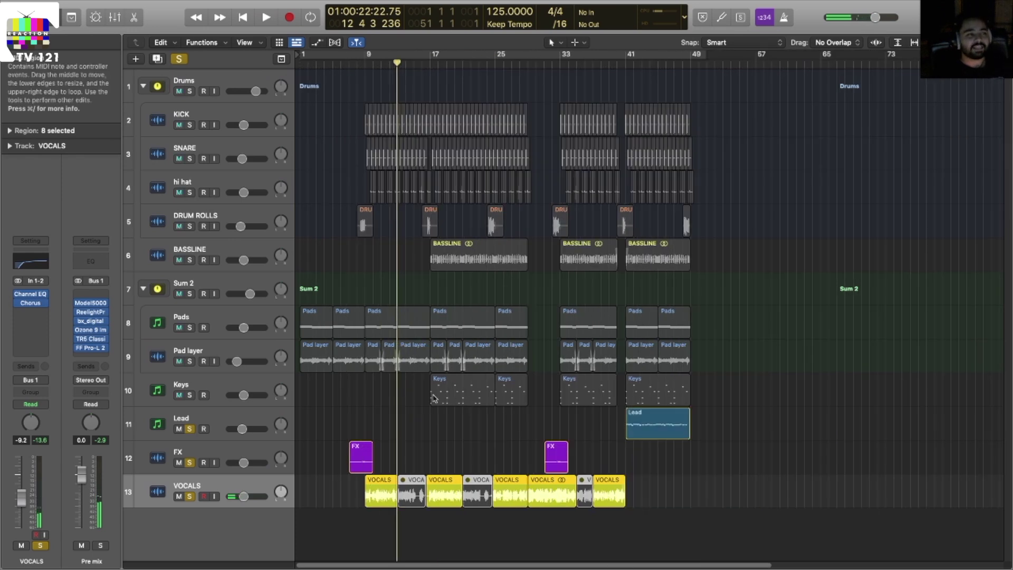
pyautogui.press('super+Left')
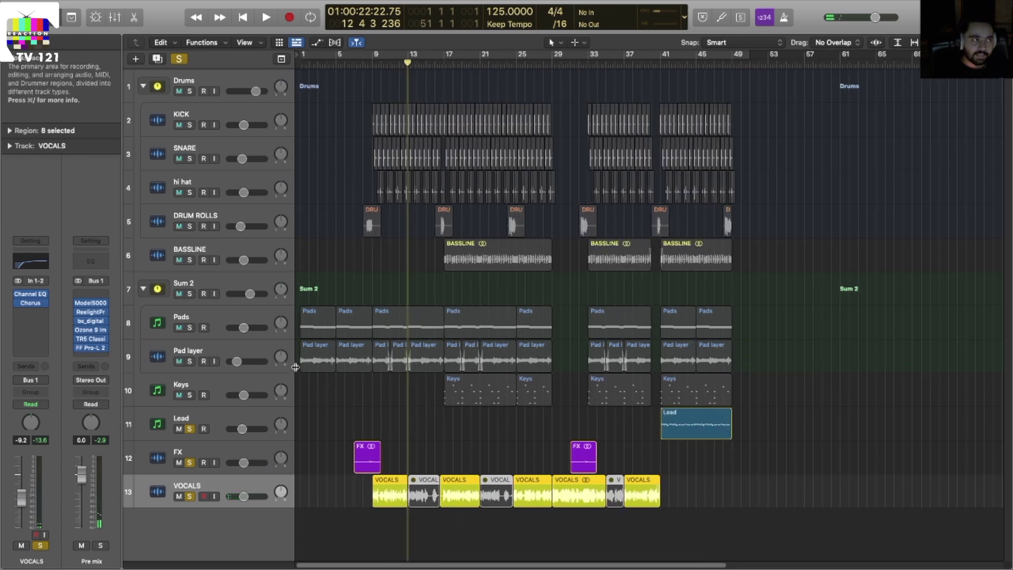
pyautogui.click(178, 59)
pyautogui.press('super+Right')
pyautogui.press('super+Right')
pyautogui.press('super+Left')
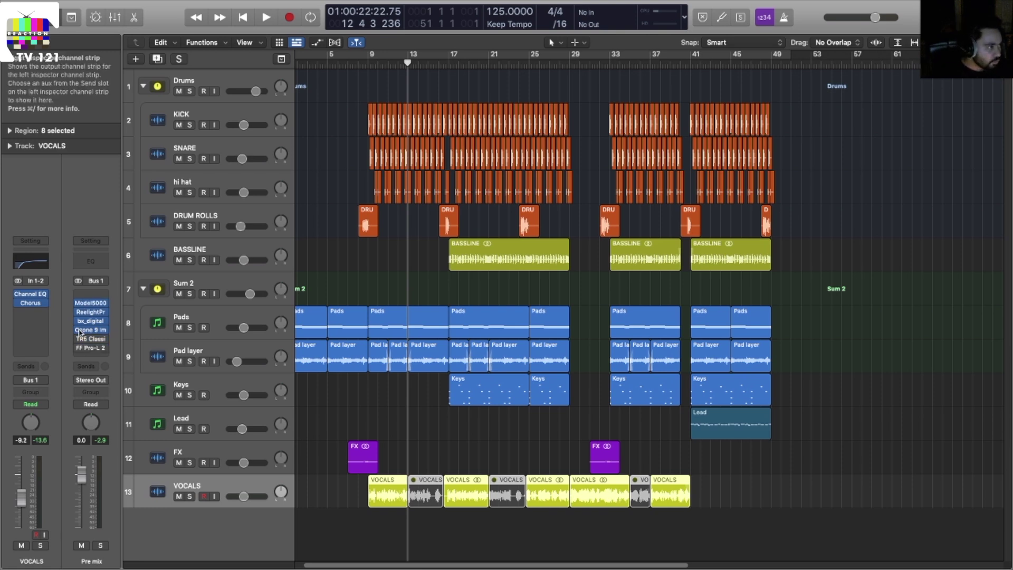
# Step: Open the Model5000 compressor on the Pre mix bus and play the full mix through it
pyautogui.click(89, 303)
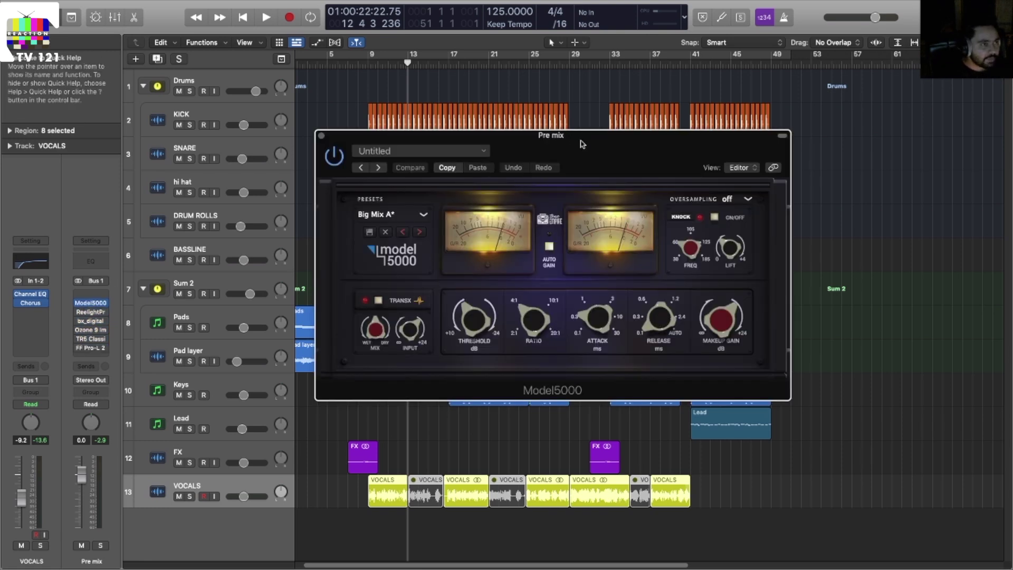
pyautogui.moveTo(547, 186); pyautogui.dragTo(571, 192)
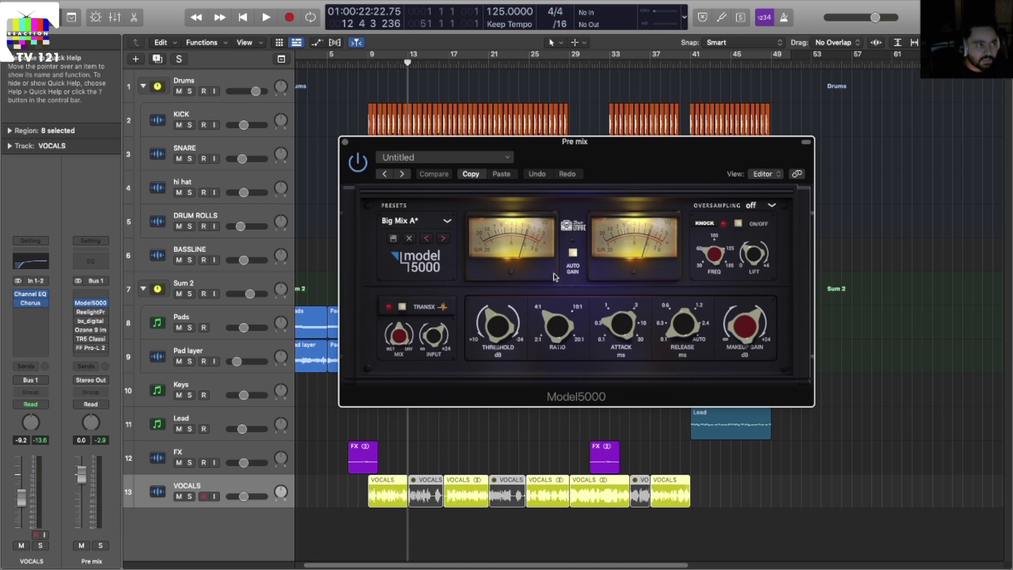
pyautogui.hotkey('shift', 'Return')
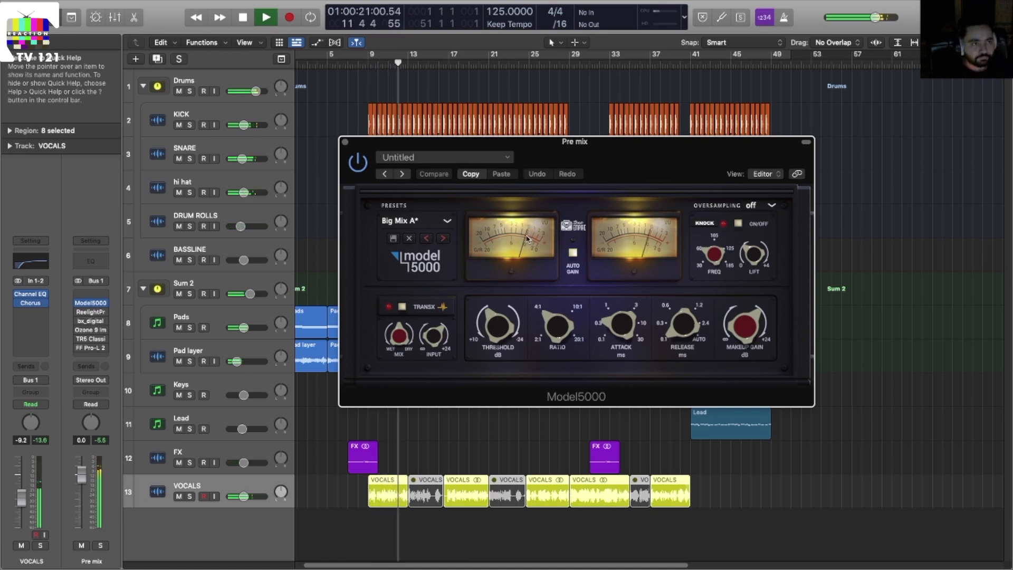
pyautogui.press('space')
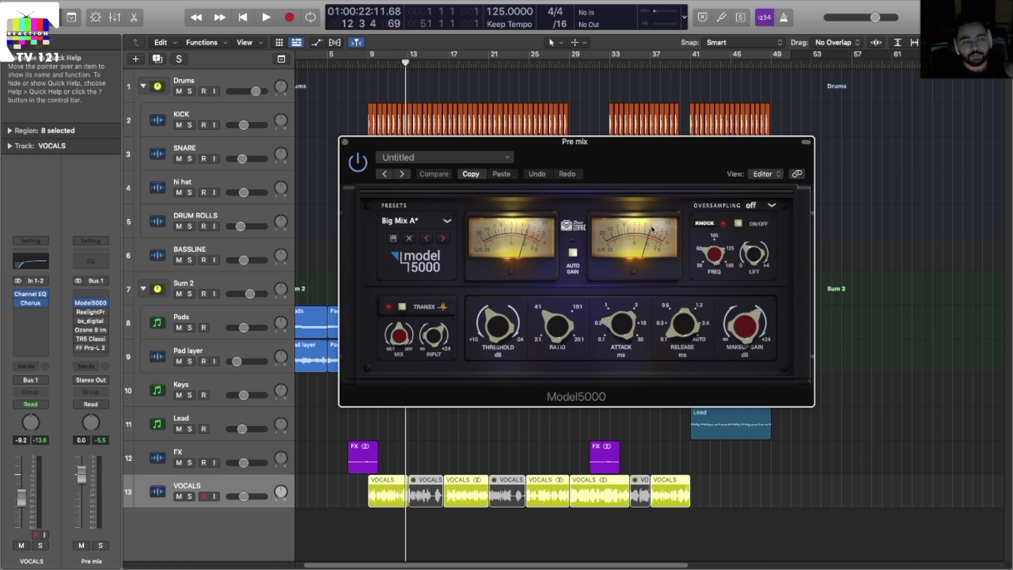
# Step: Audition the mix with the Model5000's Knock switched off and back on, and stop the playback
pyautogui.click(738, 224)
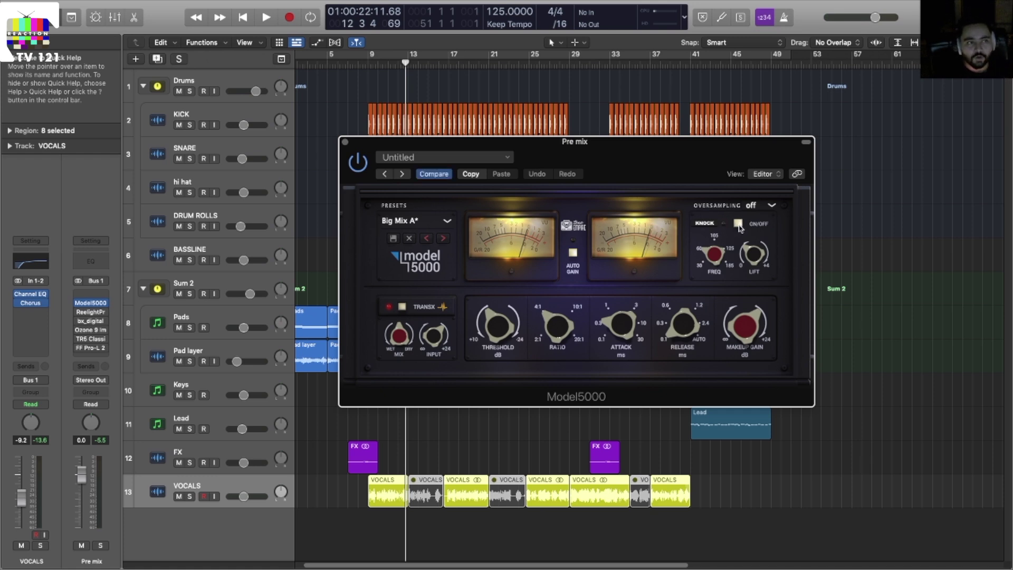
pyautogui.press('space')
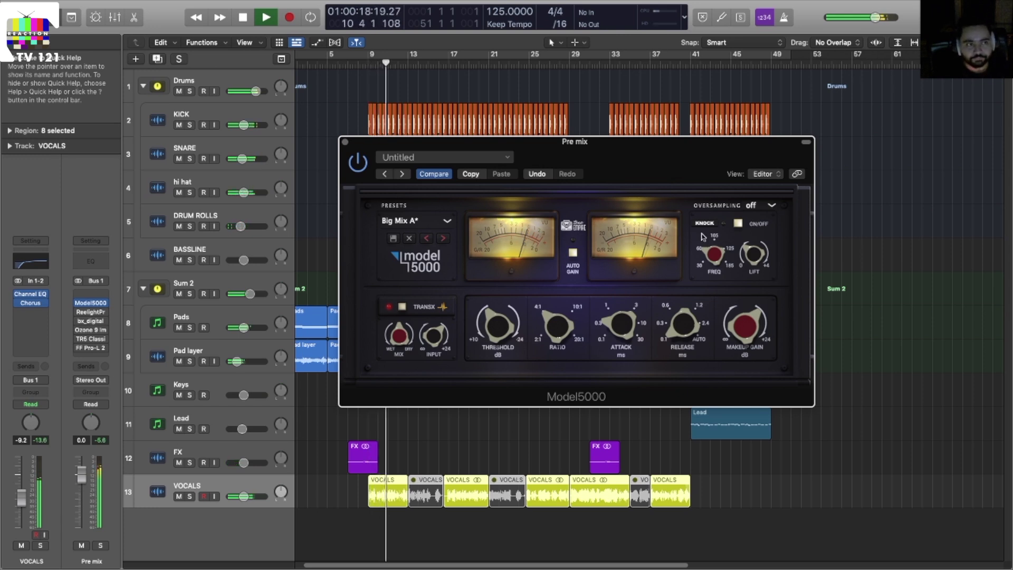
pyautogui.press('space')
pyautogui.press('space')
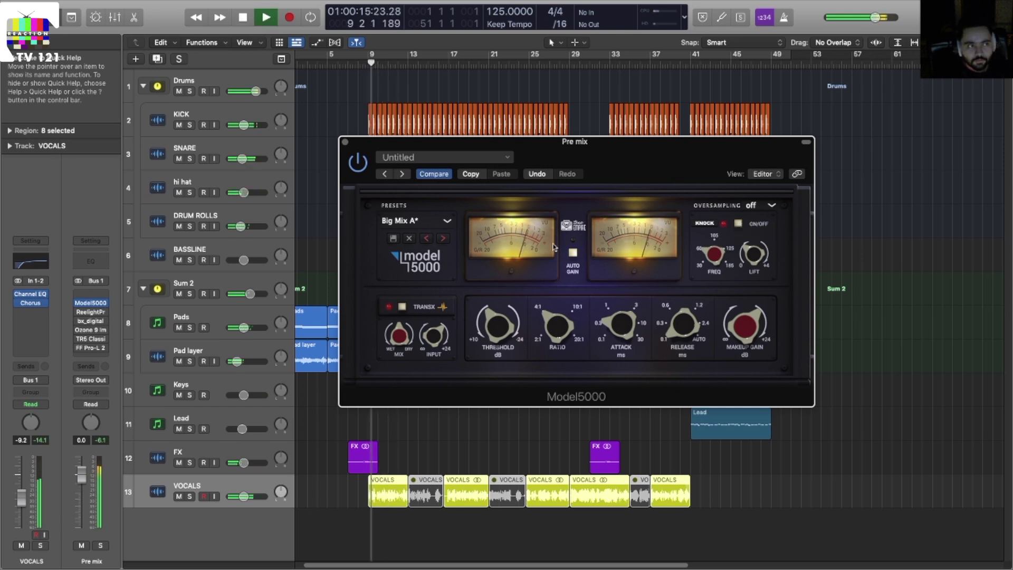
pyautogui.press('space')
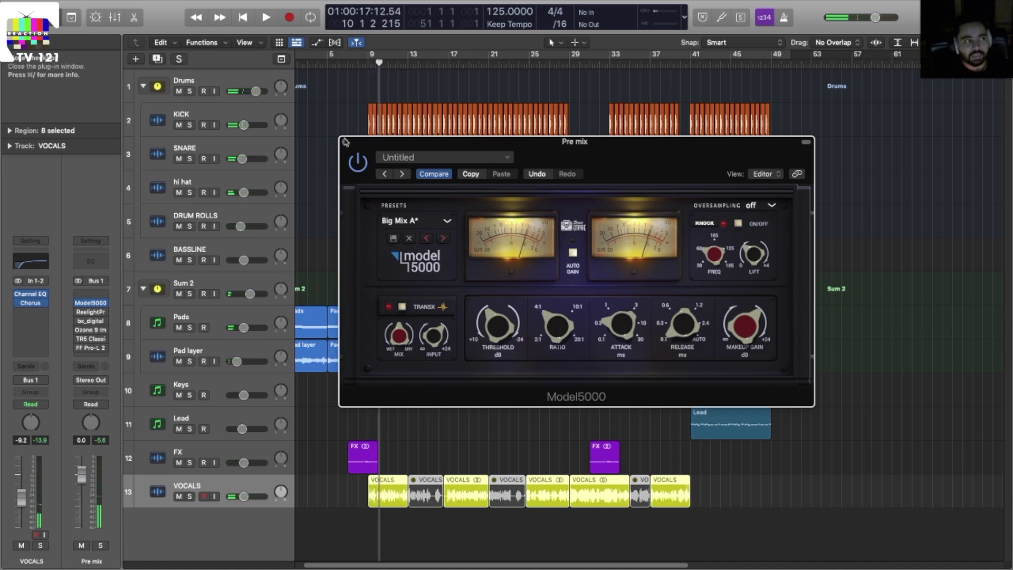
# Step: Open the ReelightPro tape plug-in on the Pre mix bus and play the mix with the plug-in bypassed
pyautogui.click(90, 303)
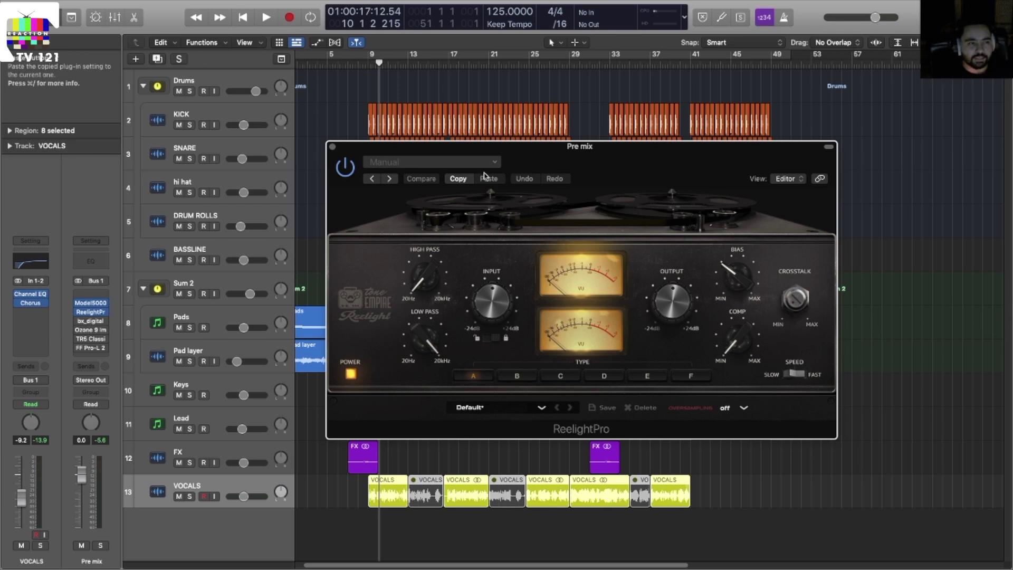
pyautogui.press('space')
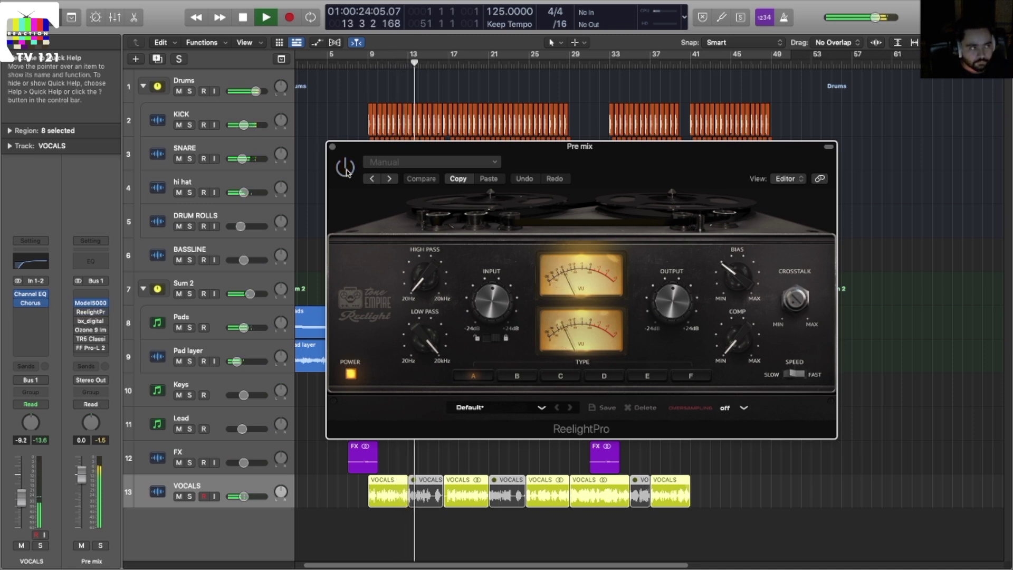
pyautogui.press('space')
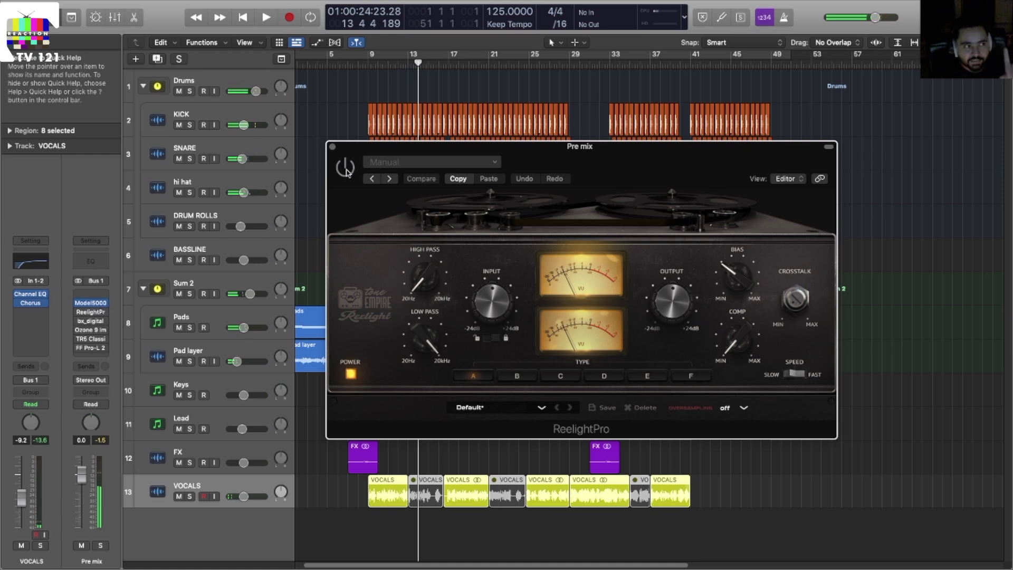
# Step: Mute the VOCALS track, play the mix while switching ReelightPro back on, and close the plug-in
pyautogui.click(178, 497)
pyautogui.press('space')
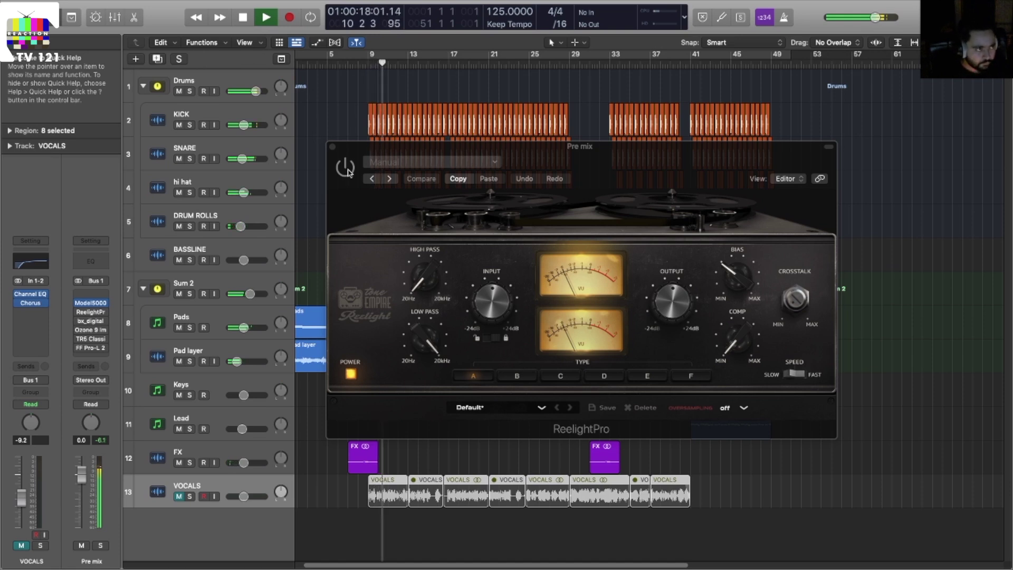
pyautogui.click(348, 172)
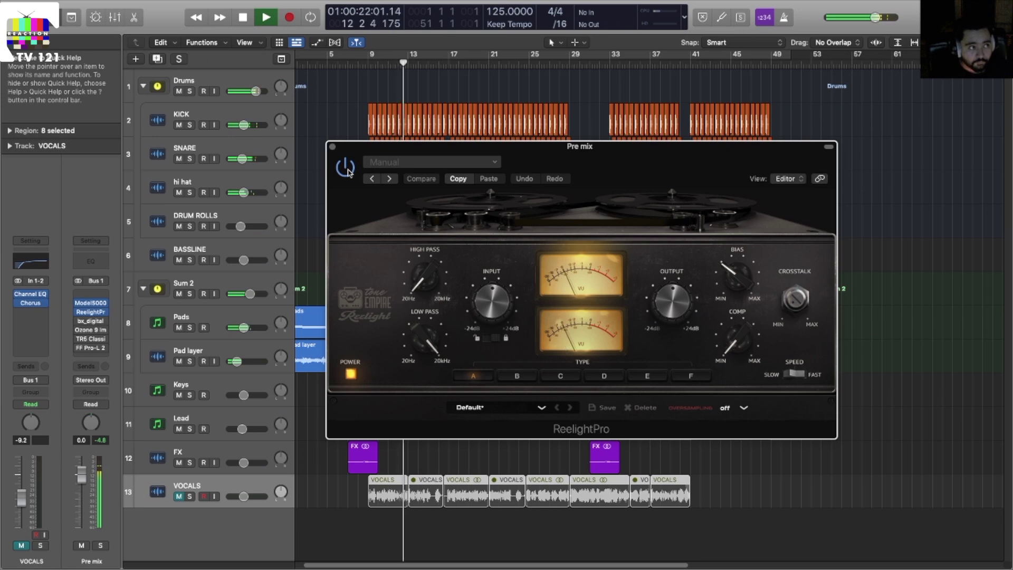
pyautogui.press('space')
pyautogui.click(333, 147)
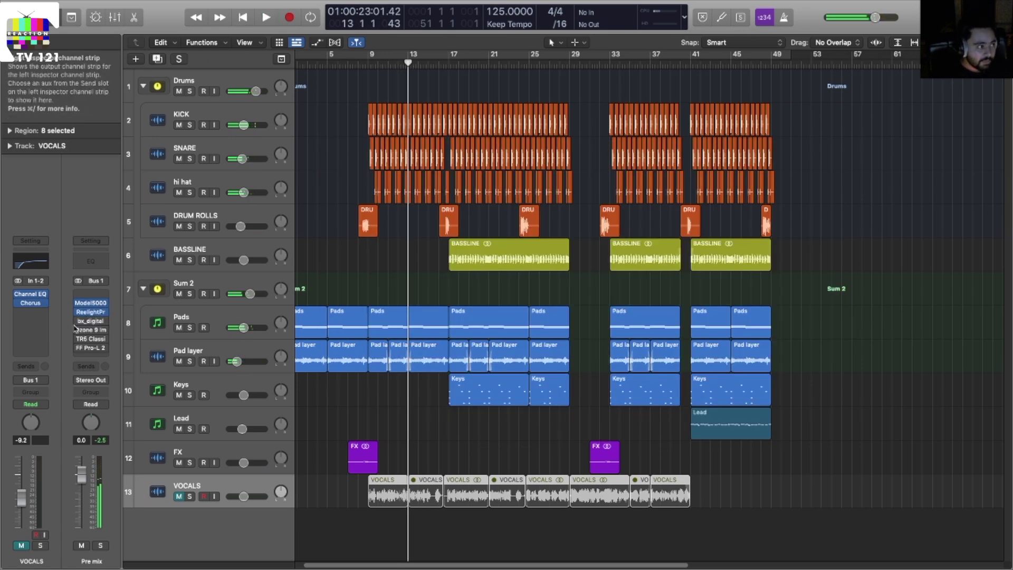
# Step: Open the bx_digital V2 equalizer on the Pre mix bus, examine its mono and stereo curves, and close it
pyautogui.click(91, 320)
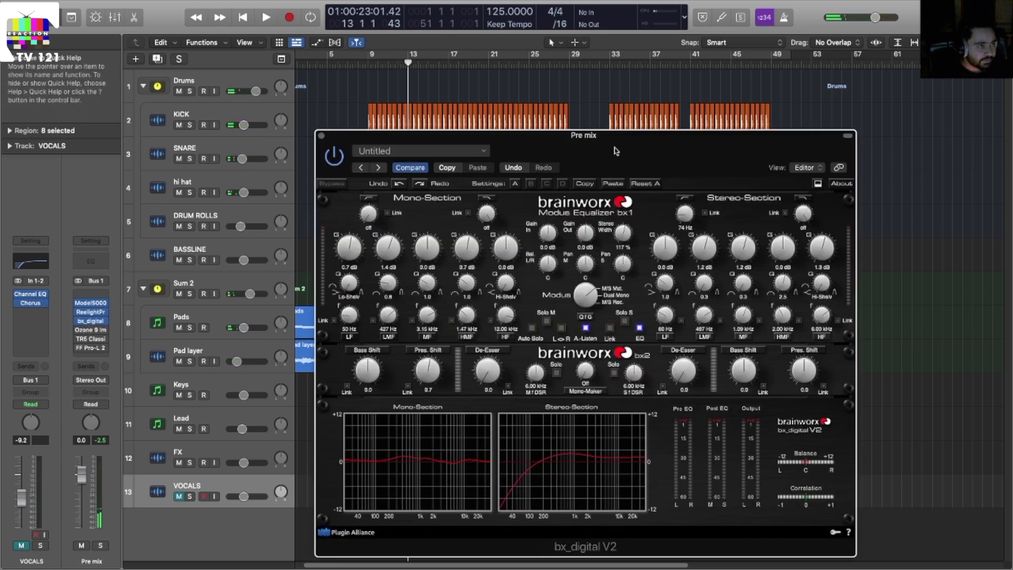
pyautogui.moveTo(615, 151); pyautogui.dragTo(617, 120)
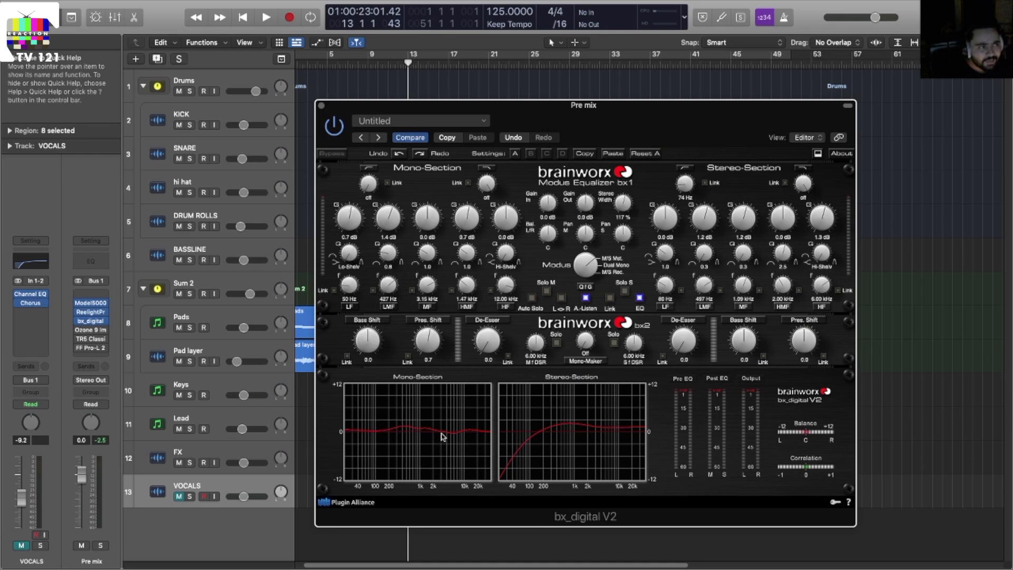
pyautogui.click(90, 321)
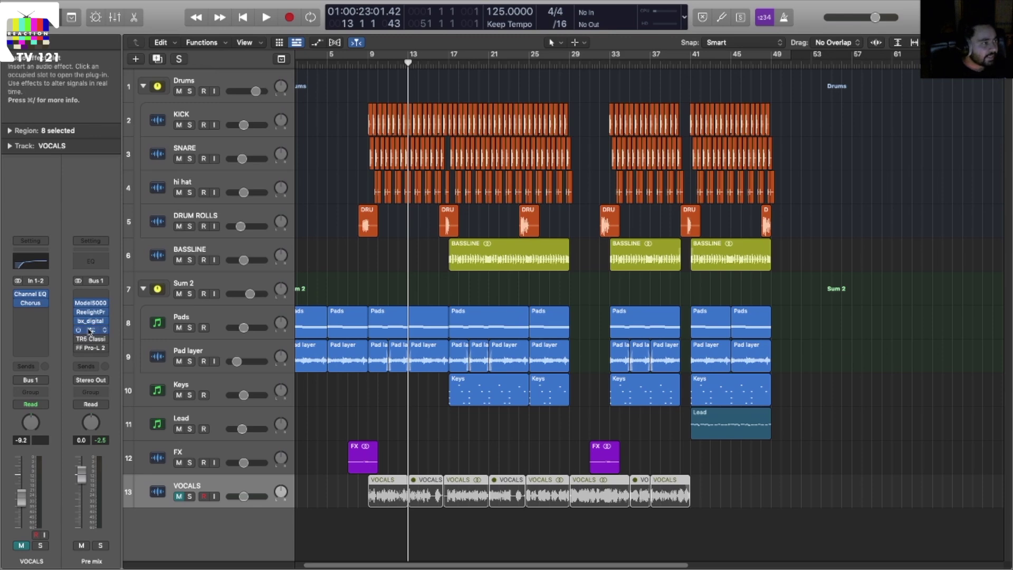
# Step: Open the Ozone 9 Imager on the Pre mix bus and audition the mix with it bypassed and re-enabled
pyautogui.click(90, 330)
pyautogui.moveTo(602, 165); pyautogui.dragTo(606, 158)
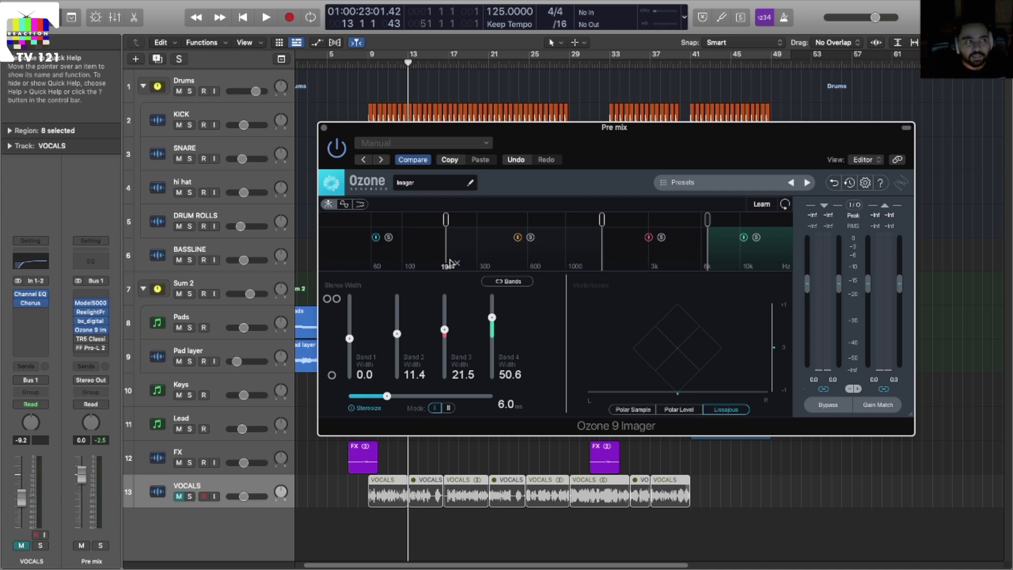
pyautogui.press('space')
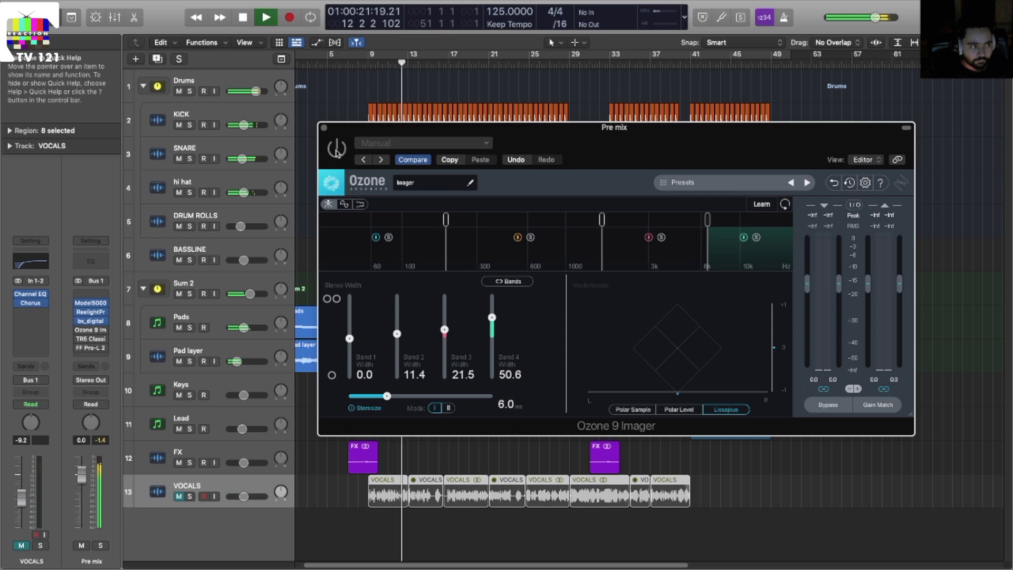
pyautogui.press('space')
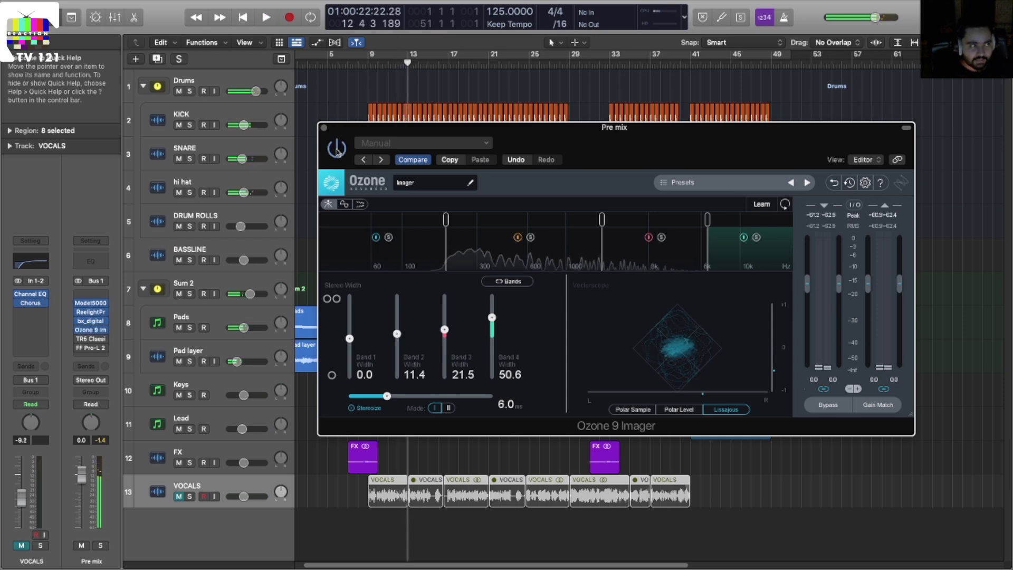
# Step: Play the mix through about bar 17 to 21 while watching the Imager's stereo display, and close the plug-in
pyautogui.press('space')
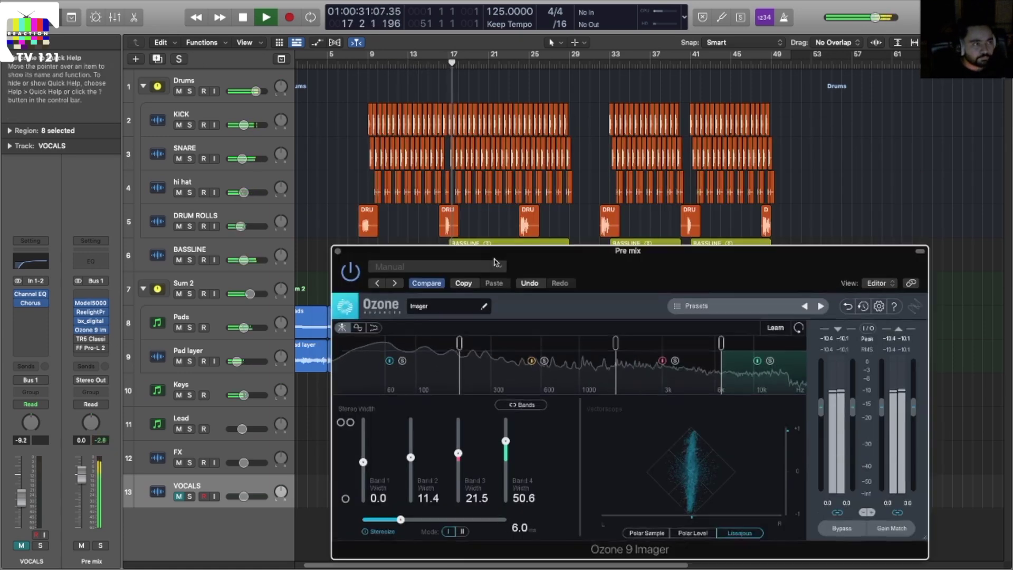
pyautogui.moveTo(375, 249); pyautogui.dragTo(397, 165)
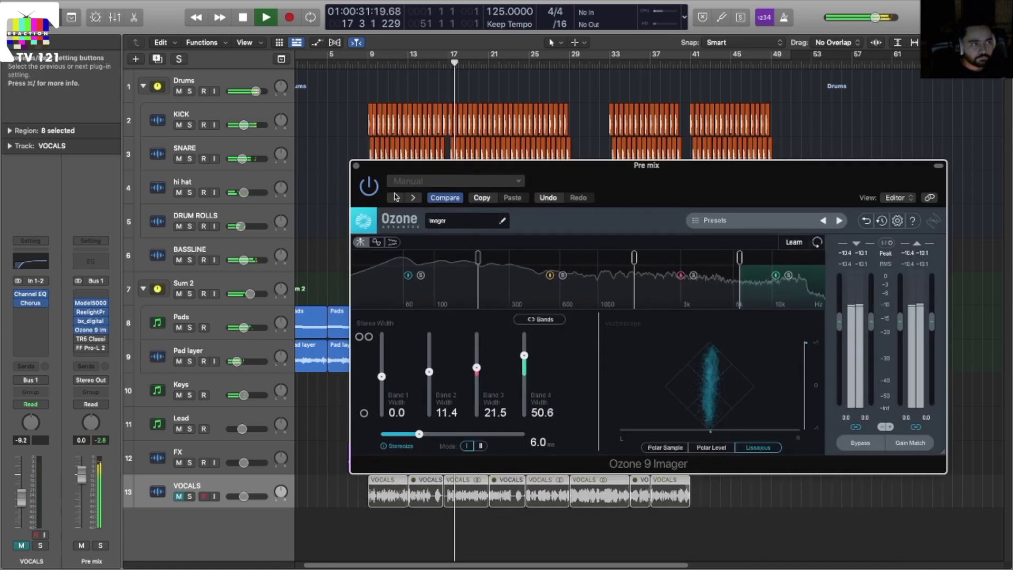
pyautogui.press('space')
pyautogui.click(356, 166)
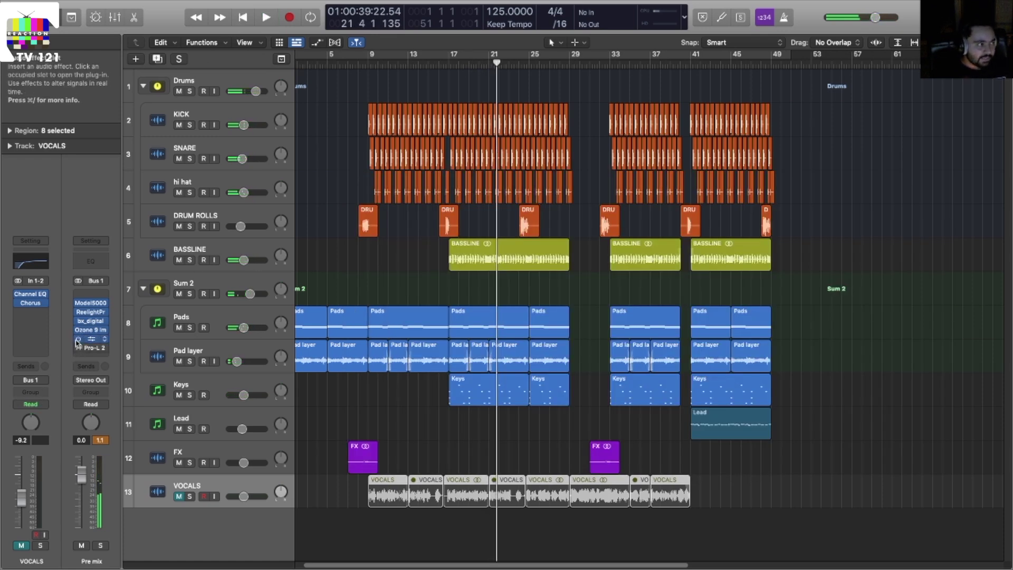
# Step: Open the TR5 Classic Clipper on the Pre mix bus, play the mix from about bar 17 through it, and close it
pyautogui.click(93, 339)
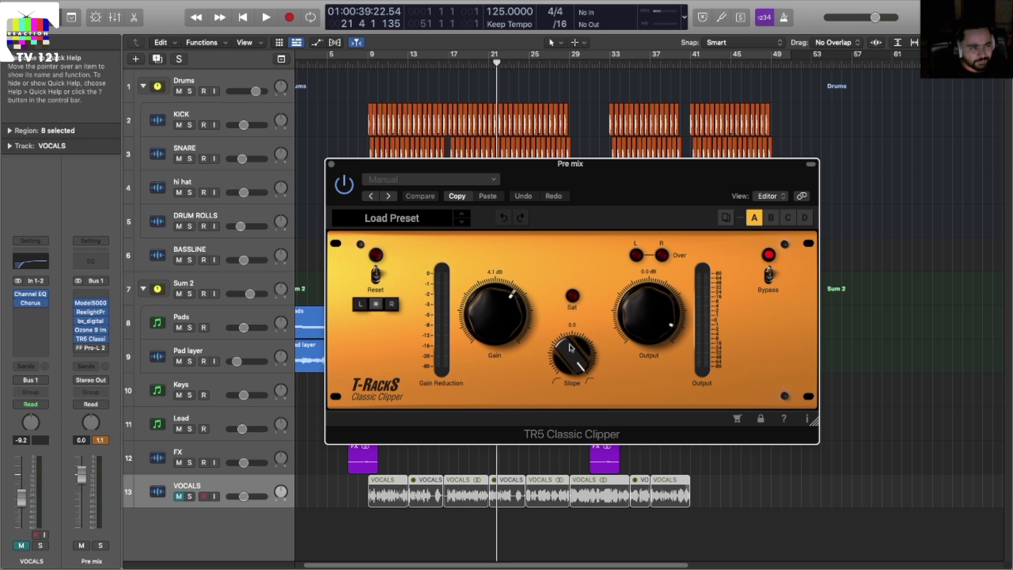
pyautogui.press('space')
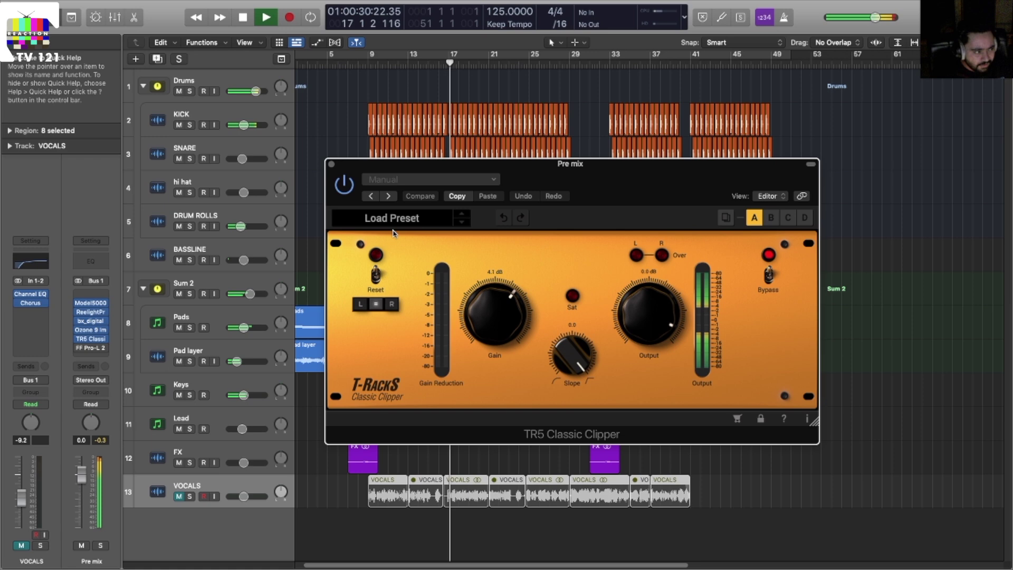
pyautogui.press('space')
pyautogui.click(332, 165)
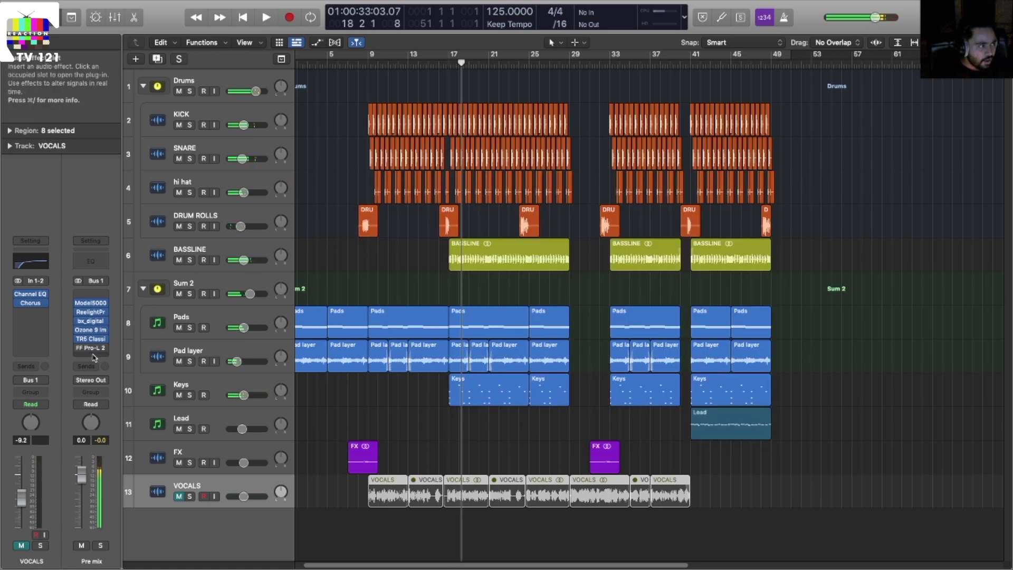
# Step: Check the FF Pro-L 2 limiter on the Pre mix bus, and play the mix from about bar 17 with the whole arrangement in view
pyautogui.click(91, 349)
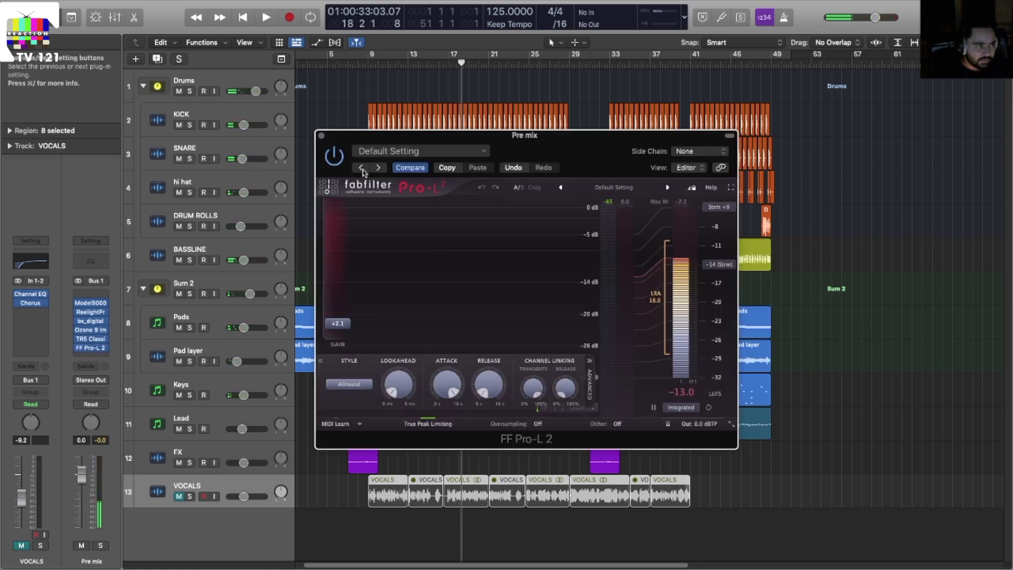
pyautogui.click(321, 136)
pyautogui.press('space')
pyautogui.hscroll(-2, 434, 210)
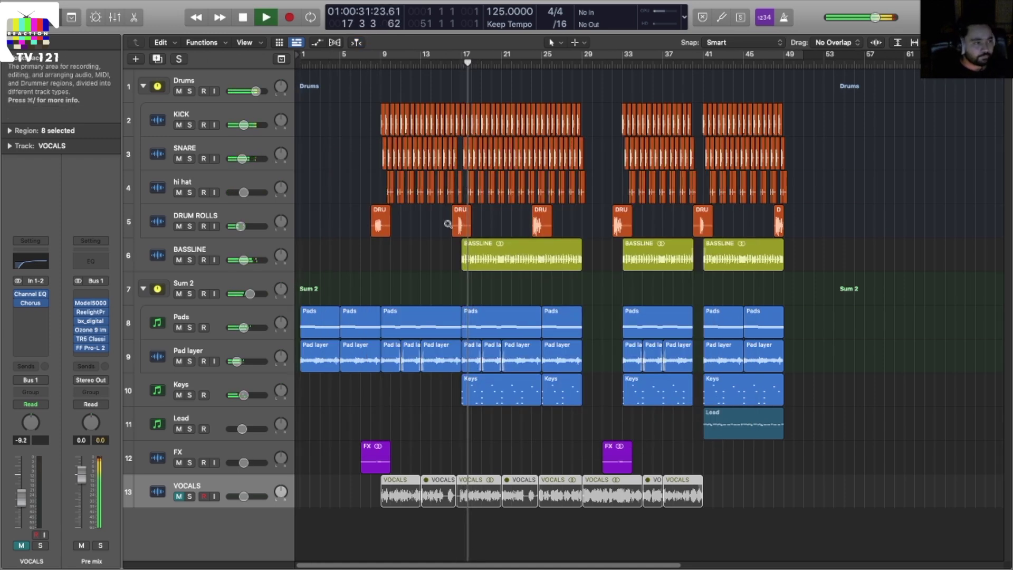
pyautogui.scroll(-2, 426, 226)
pyautogui.press('space')
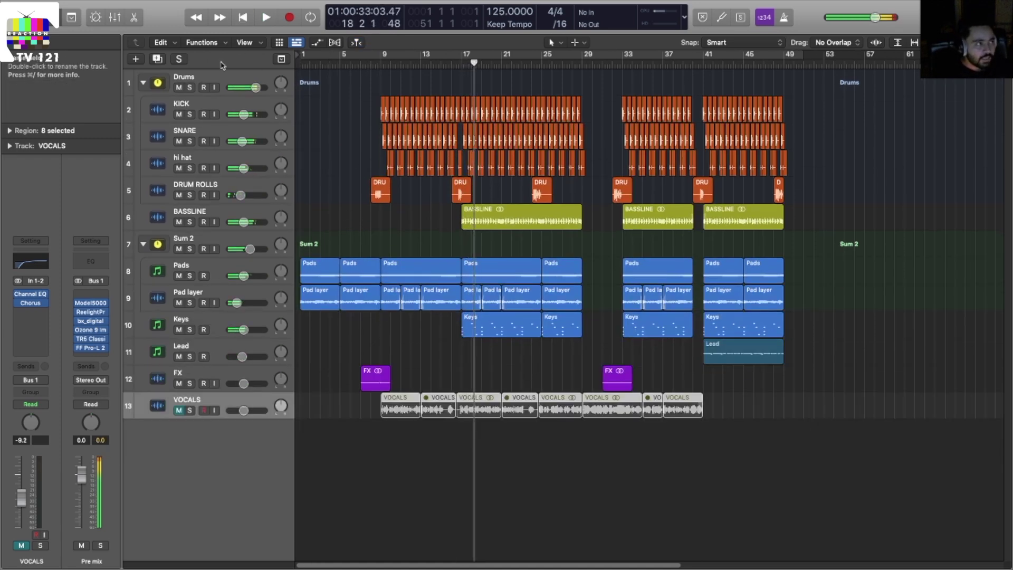
# Step: Play the whole song from the opening pads with the vocals unmuted, and select the KICK track
pyautogui.click(177, 60)
pyautogui.click(177, 59)
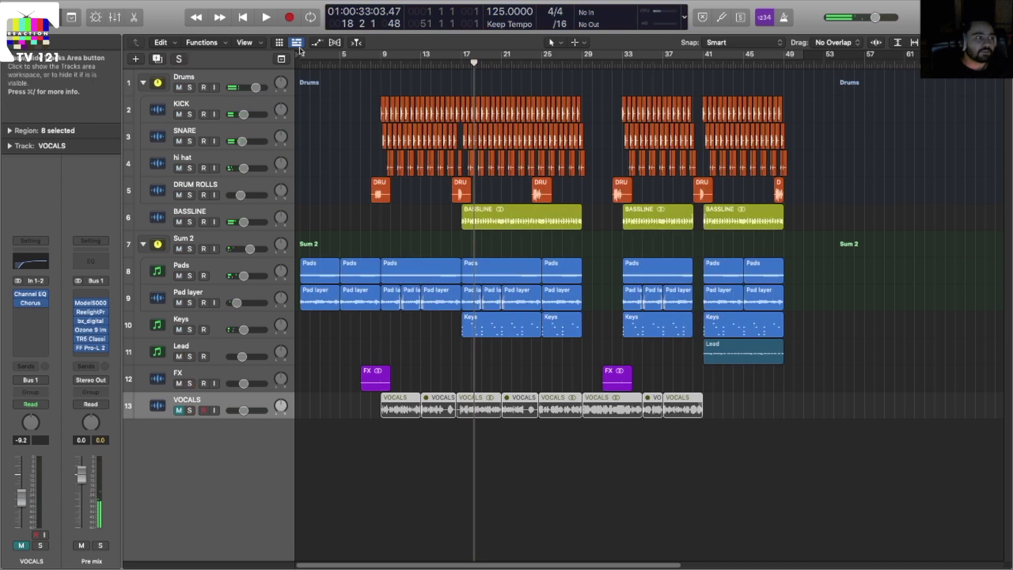
pyautogui.press('space')
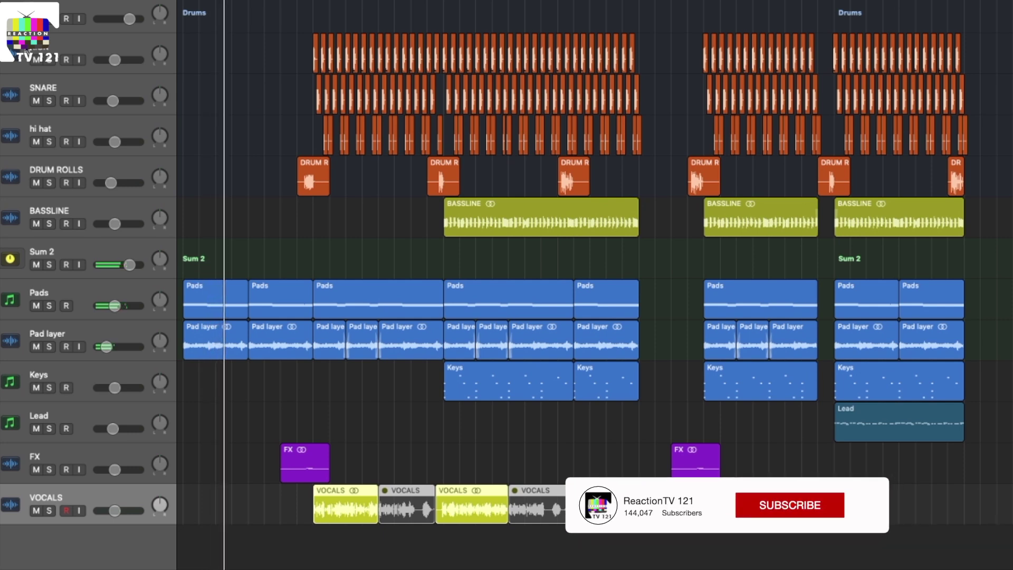
pyautogui.click(24, 47)
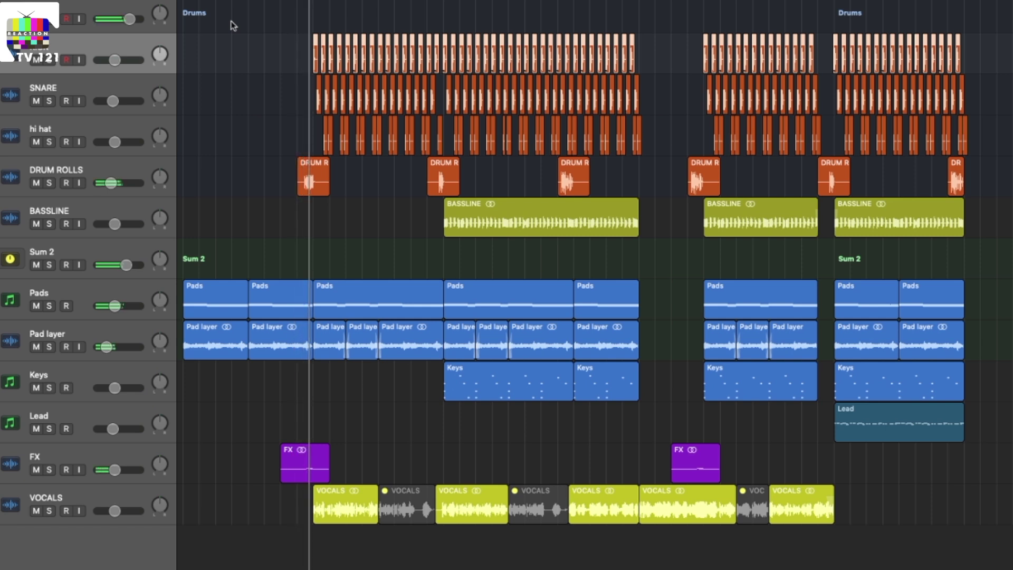
# Step: Highlight the tracks one after another from SNARE down to VOCALS while the song plays
pyautogui.press('Down')
pyautogui.press('Down')
pyautogui.press('Down')
pyautogui.press('Down')
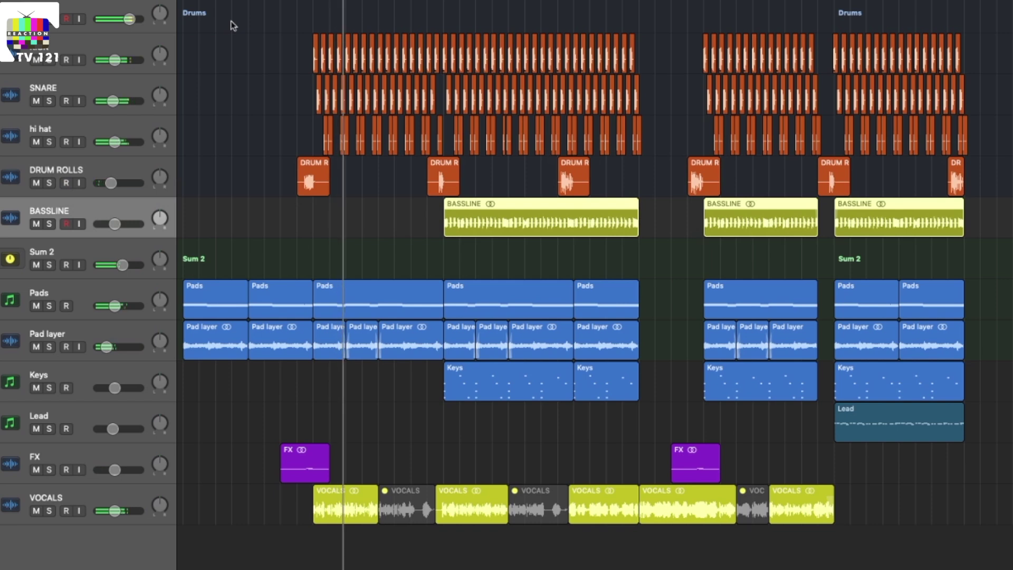
pyautogui.press('Down')
pyautogui.press('Down')
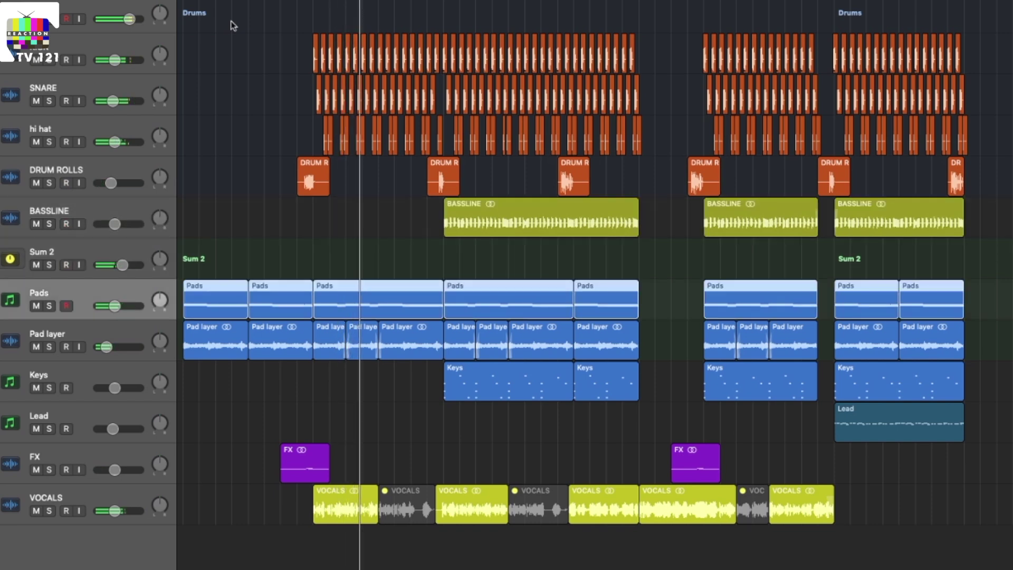
pyautogui.press('Down')
pyautogui.press('Down')
pyautogui.press('Down')
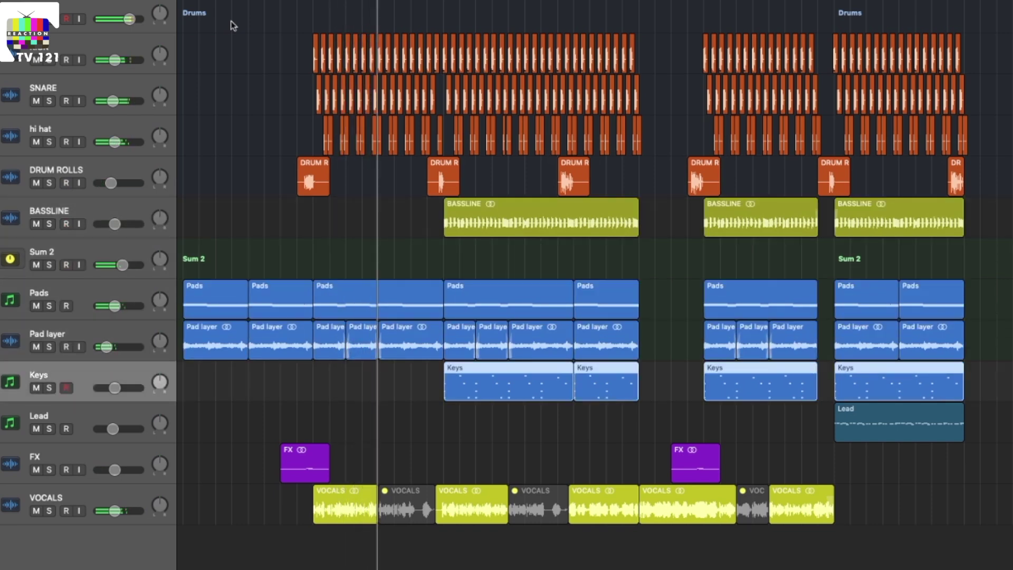
pyautogui.press('Down')
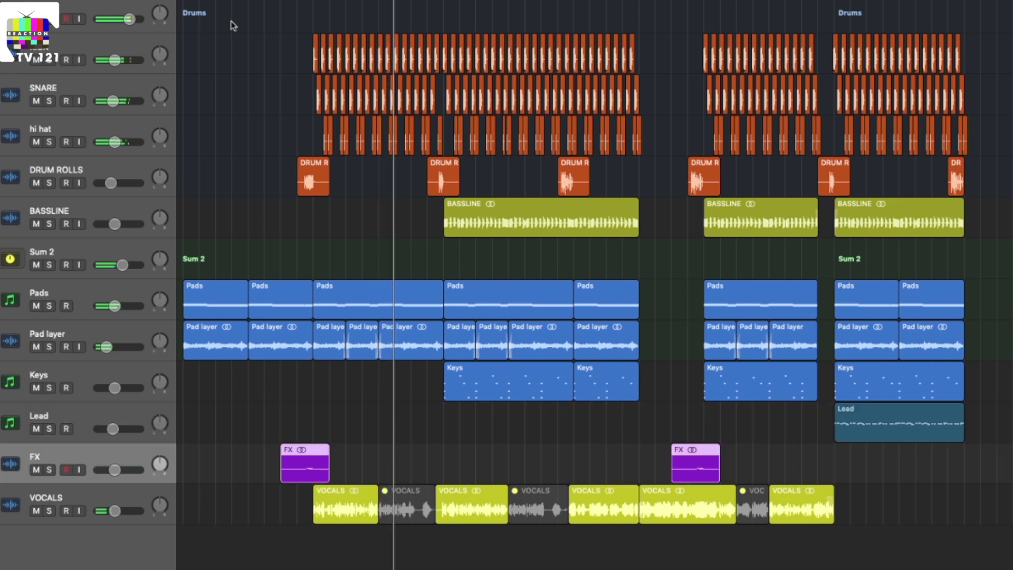
pyautogui.press('Down')
# Step: Highlight the tracks in reverse order from FX back up to SNARE during playback
pyautogui.press('Up')
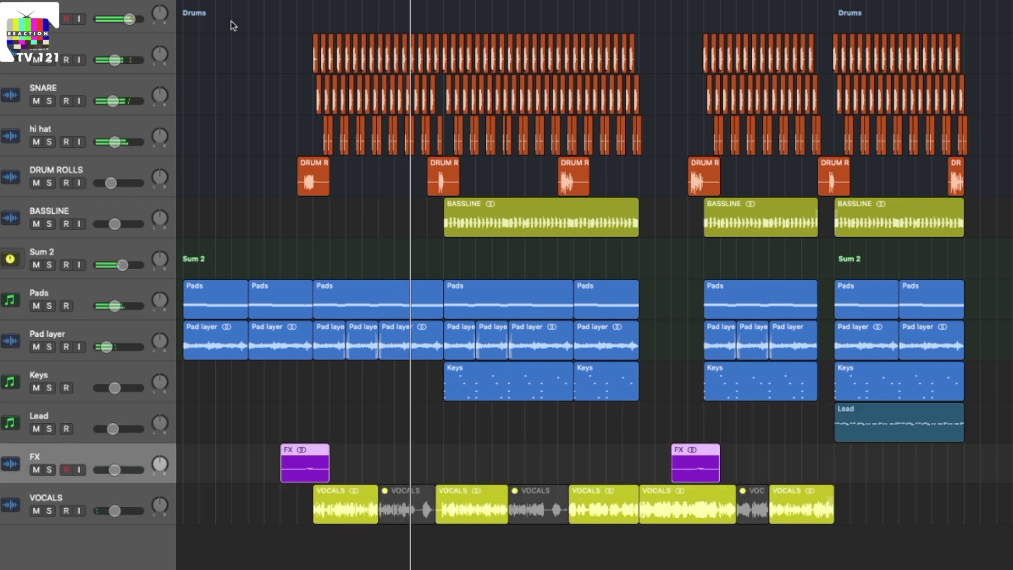
pyautogui.press('Up')
pyautogui.press('Up')
pyautogui.press('Up')
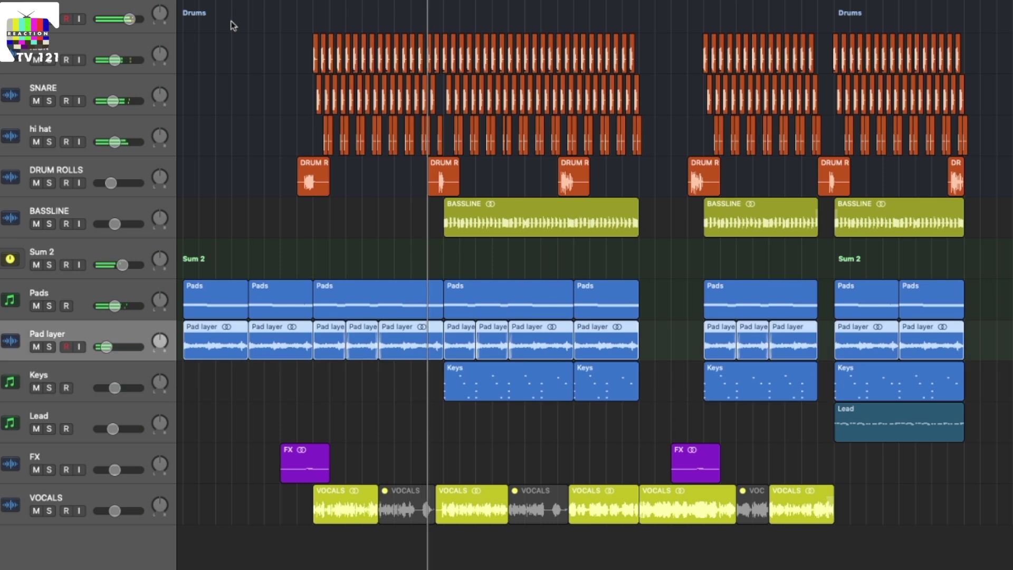
pyautogui.press('Up')
pyautogui.press('Up')
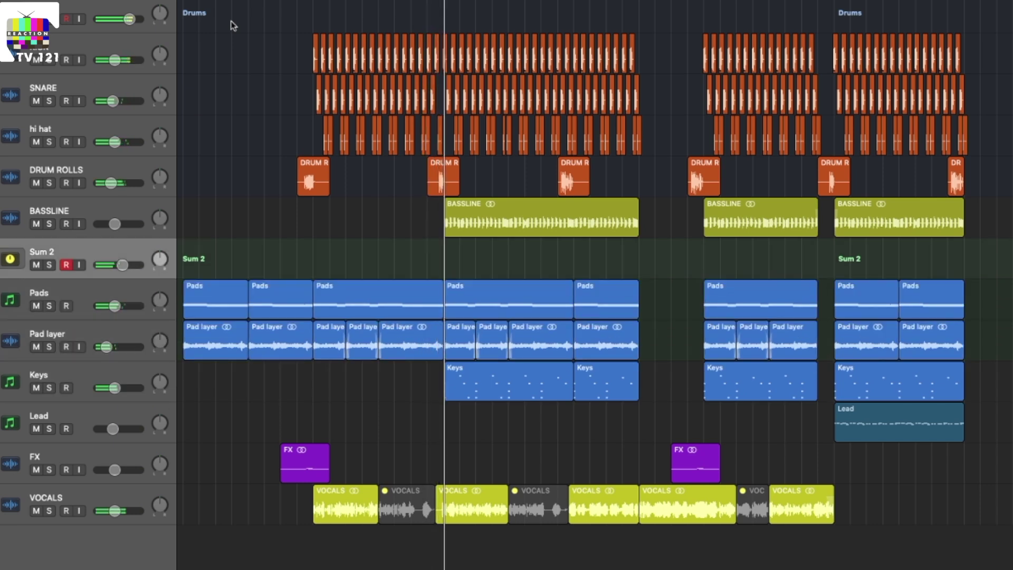
pyautogui.press('Up')
pyautogui.press('Up')
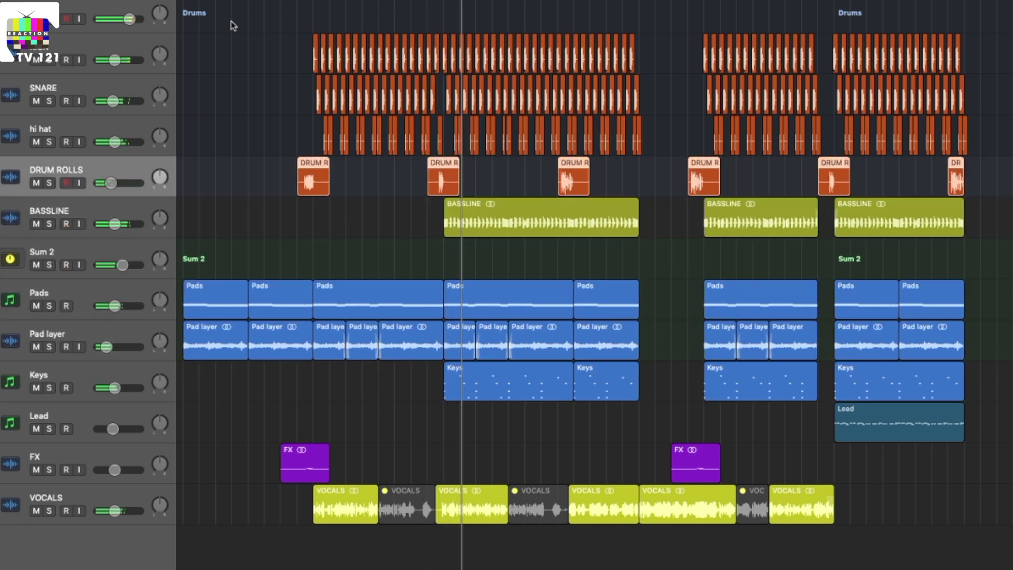
pyautogui.press('Up')
pyautogui.press('Up')
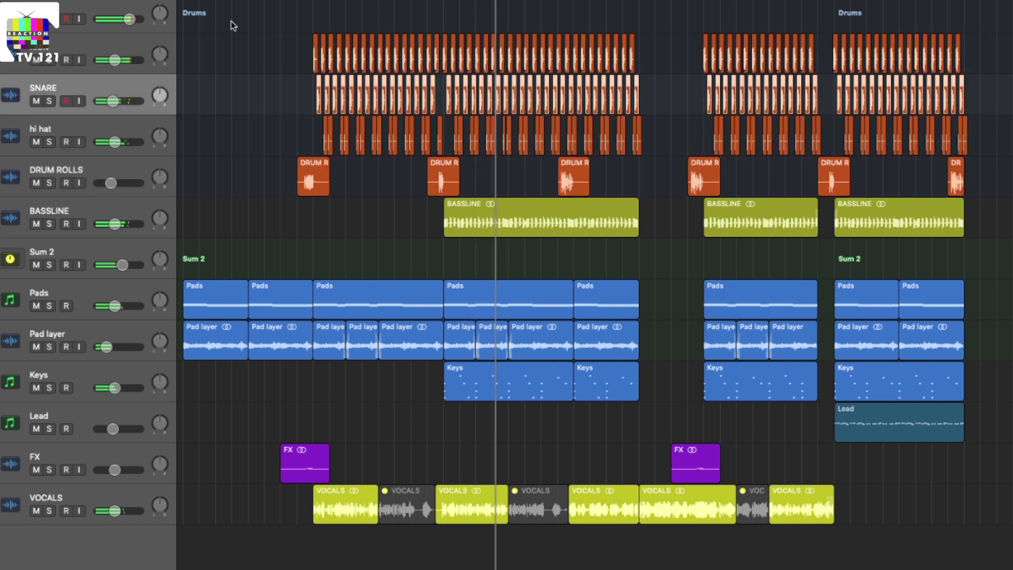
# Step: Move the track selection down again from SNARE to Pad layer as the song continues playing
pyautogui.press('Down')
pyautogui.press('Down')
pyautogui.press('Down')
pyautogui.press('Down')
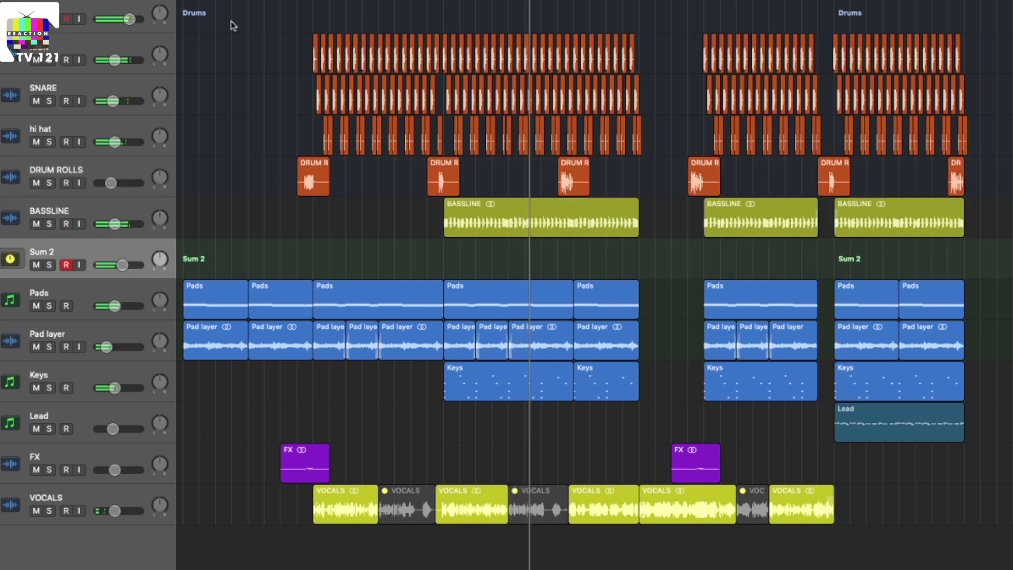
pyautogui.press('Down')
pyautogui.press('Down')
pyautogui.press('Down')
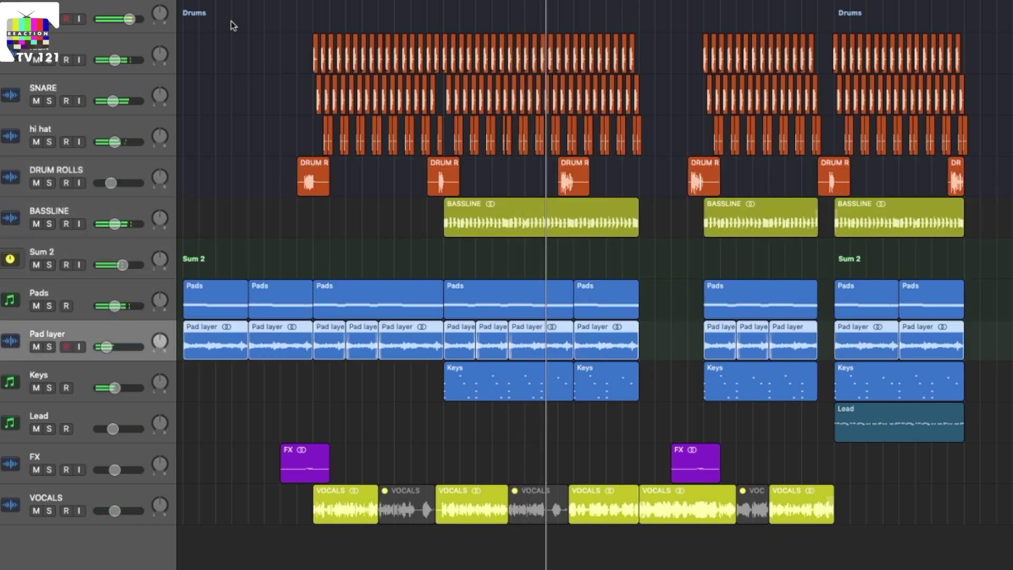
# Step: Continue the track selection down from Pad layer to VOCALS during playback
pyautogui.press('Down')
pyautogui.press('Down')
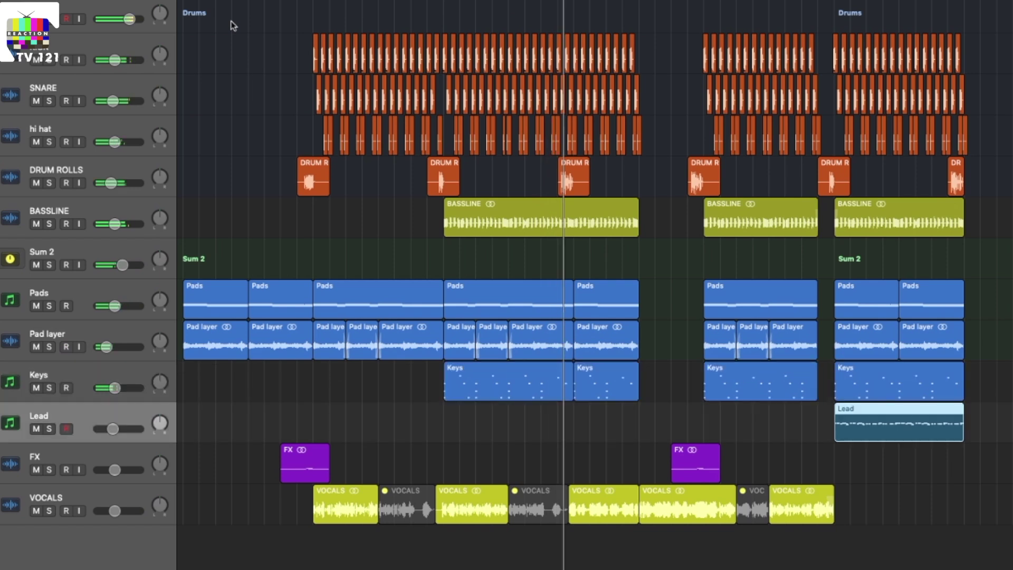
pyautogui.press('Down')
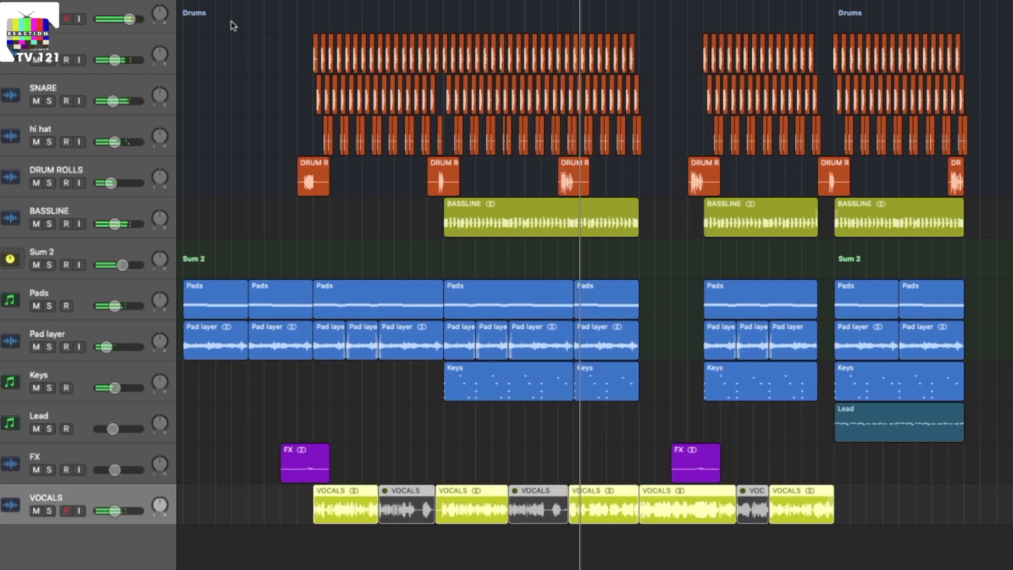
# Step: Move the track selection back up from VOCALS through Keys and Sum 2 to hi hat while listening to the song
pyautogui.press('Up')
pyautogui.press('Up')
pyautogui.press('Up')
pyautogui.press('Up')
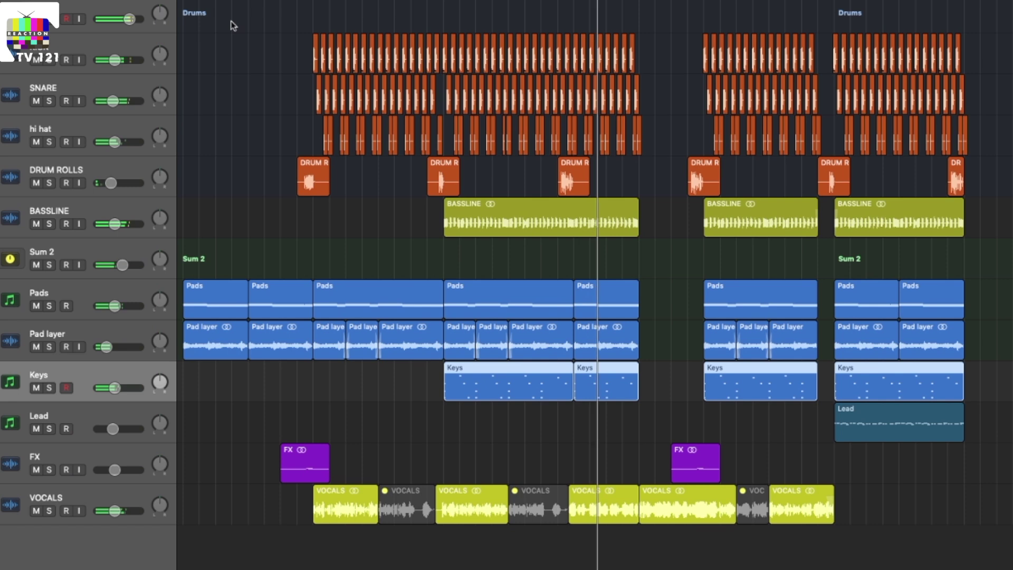
pyautogui.press('Down')
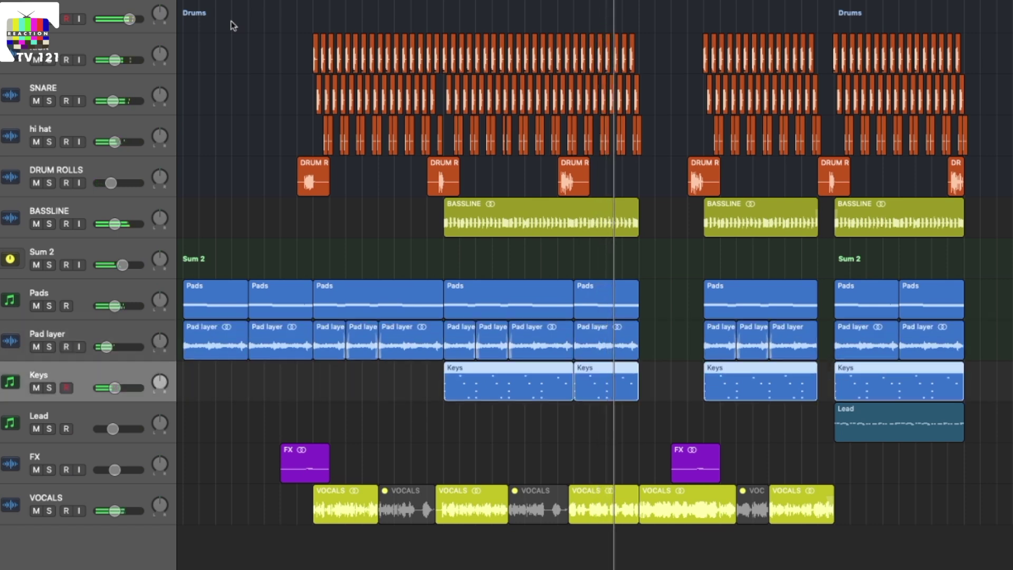
pyautogui.press('Up')
pyautogui.press('Up')
pyautogui.press('Up')
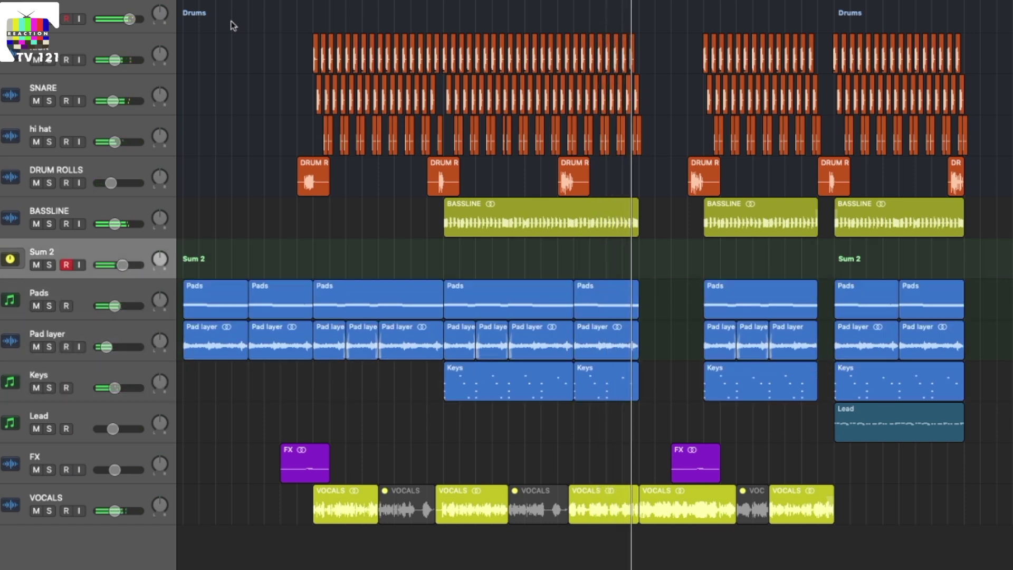
pyautogui.press('Down')
pyautogui.press('Up')
pyautogui.press('Down')
pyautogui.press('Up')
pyautogui.press('Up')
pyautogui.press('Up')
pyautogui.press('Up')
pyautogui.press('Up')
pyautogui.press('Up')
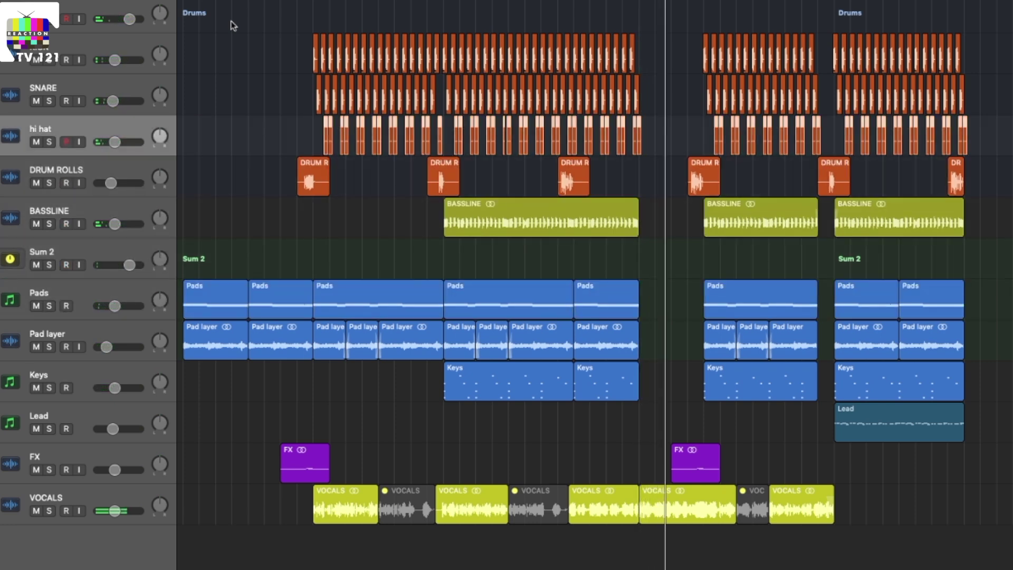
# Step: Highlight the tracks from hi hat down through BASSLINE and Pads to Keys while the song keeps playing
pyautogui.press('Down')
pyautogui.press('Up')
pyautogui.press('Down')
pyautogui.press('Down')
pyautogui.press('Down')
pyautogui.press('Down')
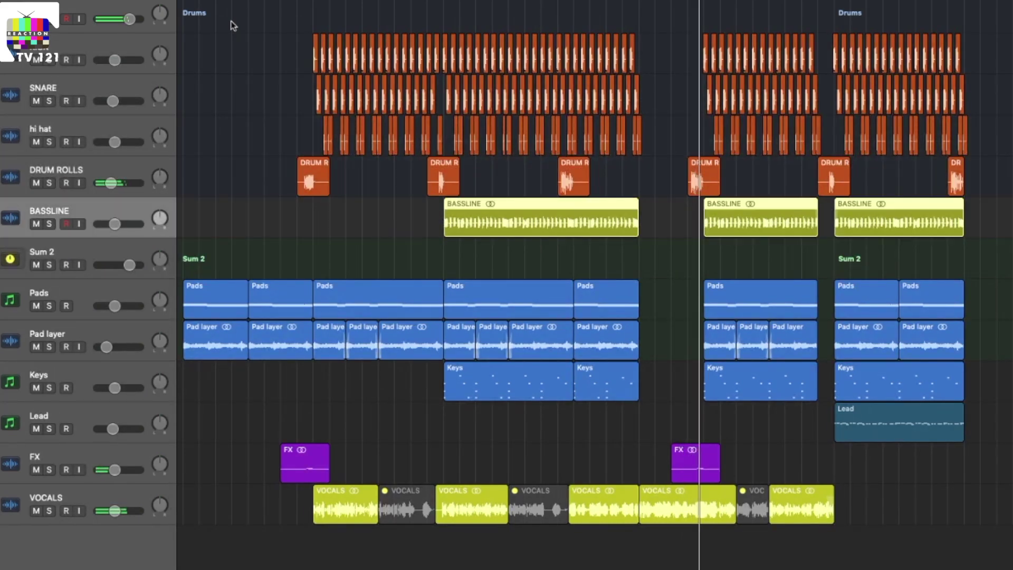
pyautogui.press('Down')
pyautogui.press('Down')
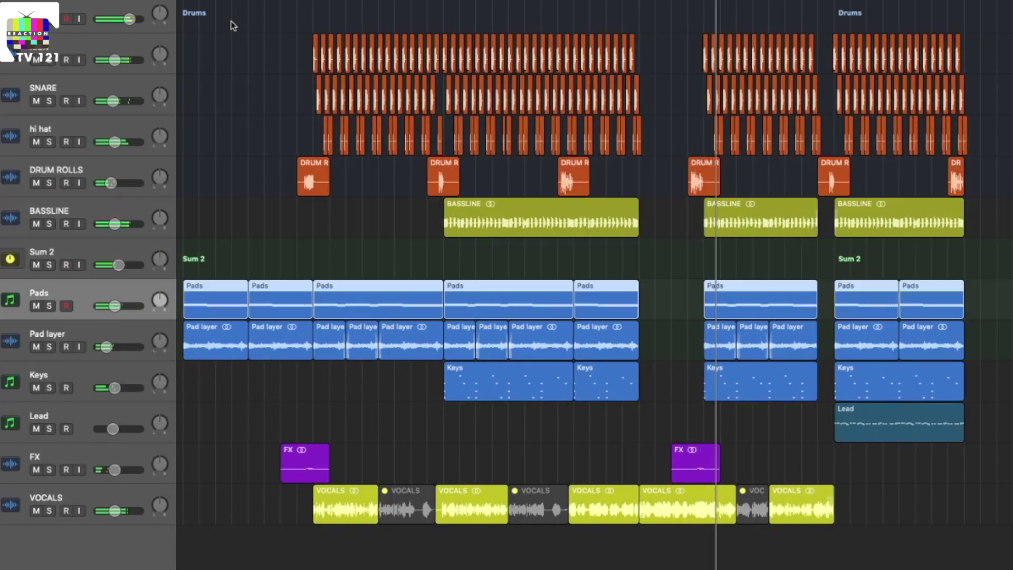
pyautogui.press('Down')
pyautogui.press('Down')
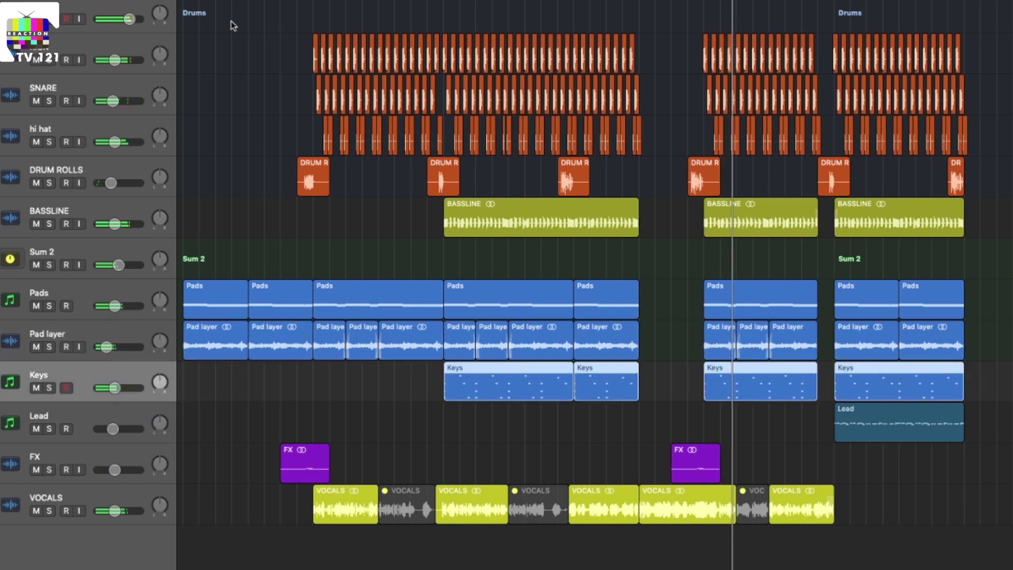
pyautogui.press('Down')
pyautogui.press('Up')
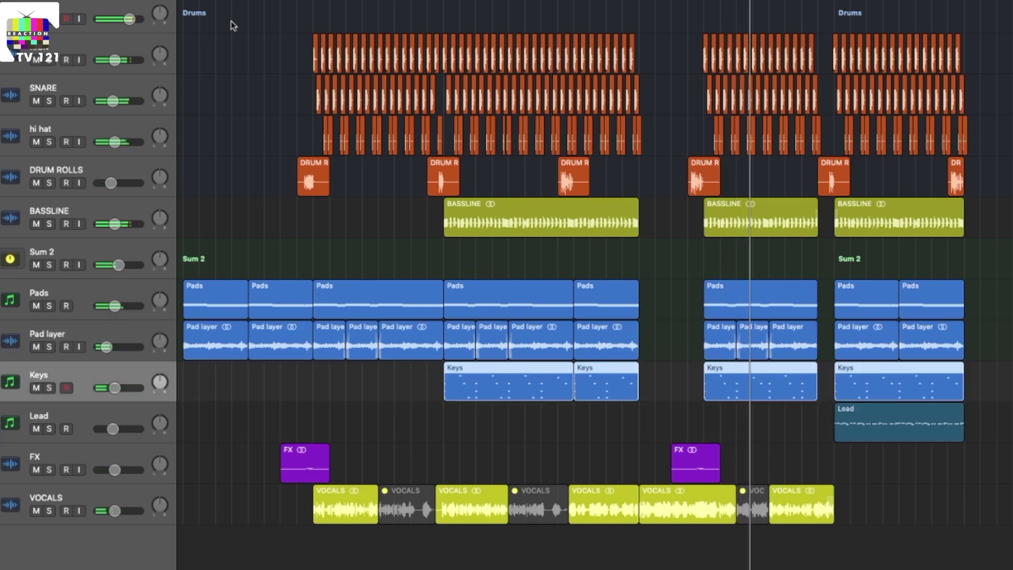
# Step: Step the selection up from Keys through Pads, BASSLINE and hi hat to the KICK track during playback
pyautogui.press('Up')
pyautogui.press('Up')
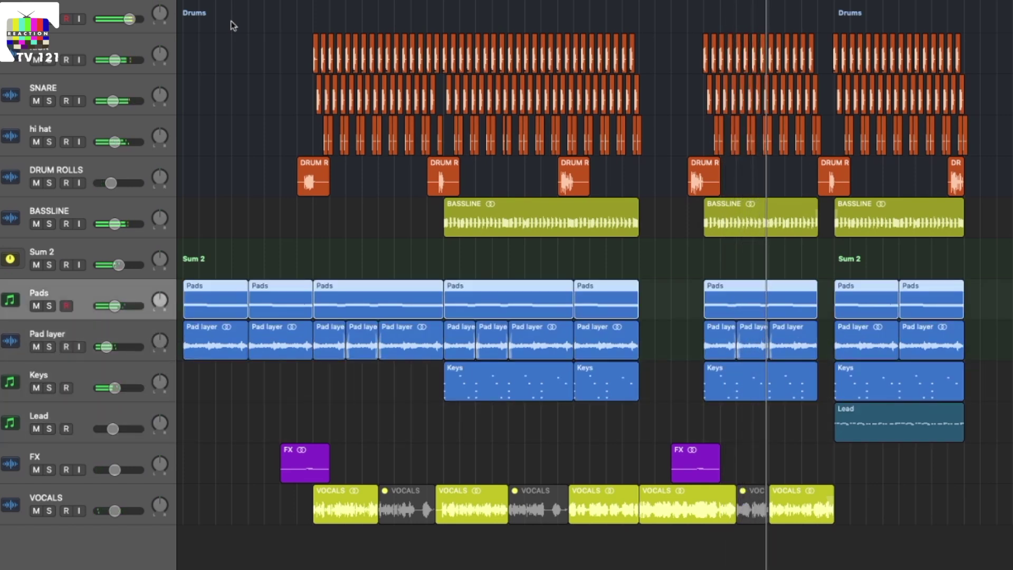
pyautogui.press('Up')
pyautogui.press('Up')
pyautogui.press('Up')
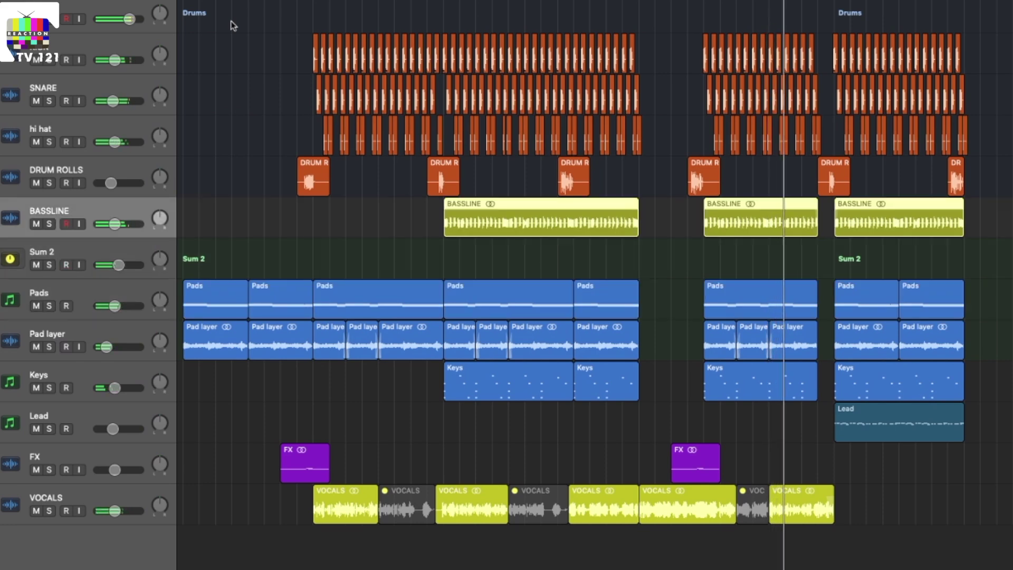
pyautogui.press('Up')
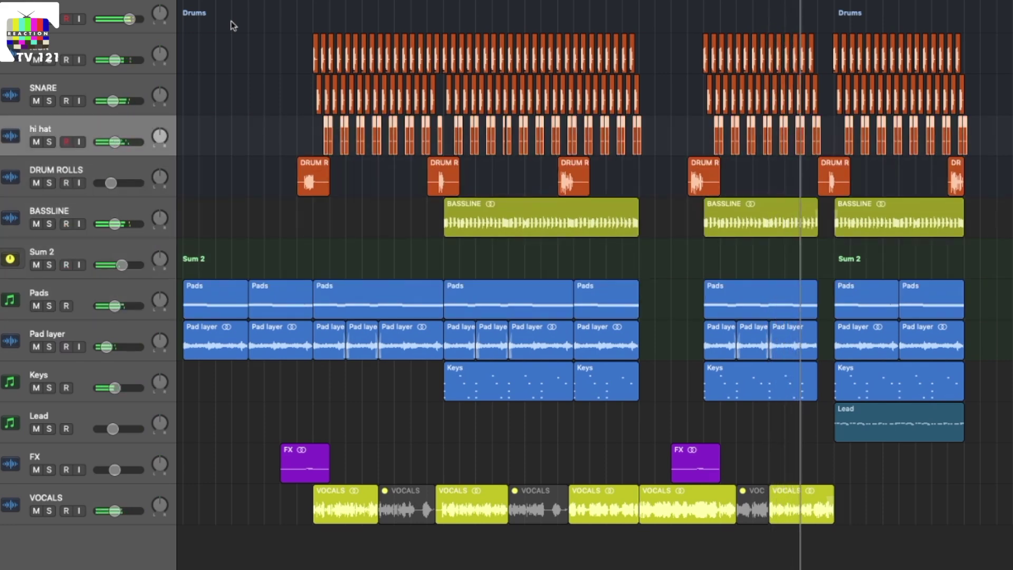
pyautogui.press('Up')
pyautogui.press('Up')
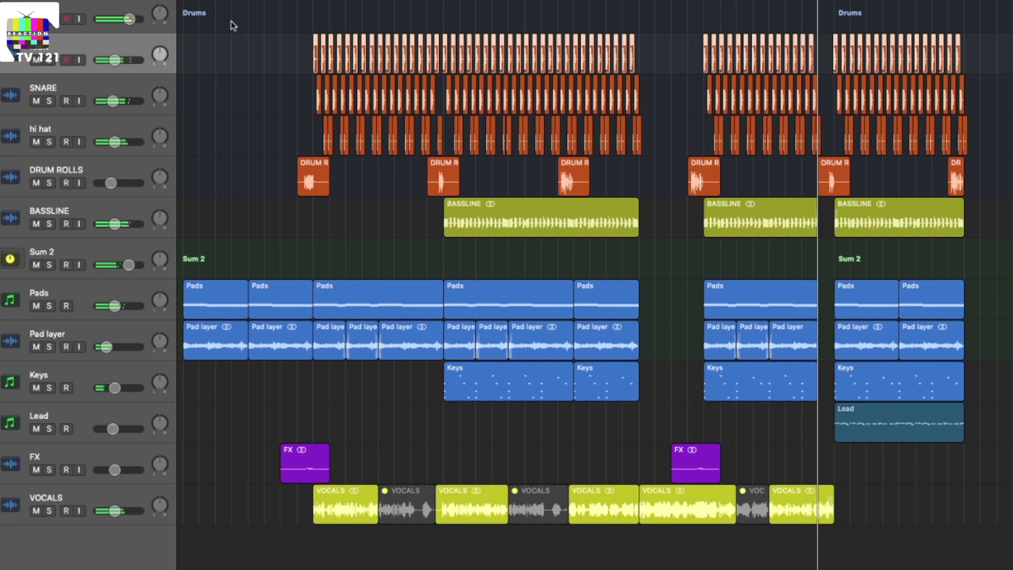
# Step: Highlight the tracks from SNARE down to Lead as the final section with the lead part plays
pyautogui.press('Down')
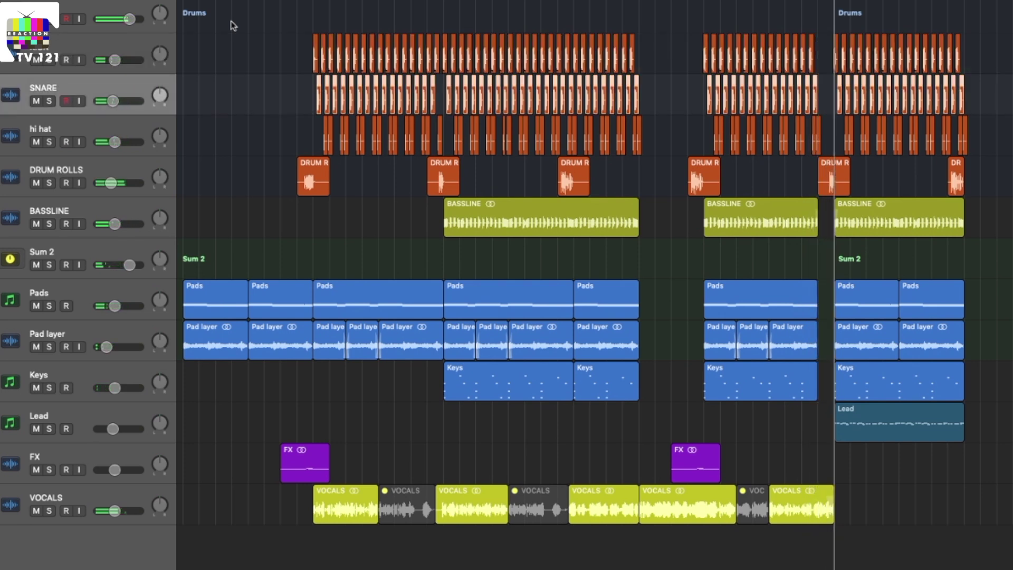
pyautogui.press('Down')
pyautogui.press('Down')
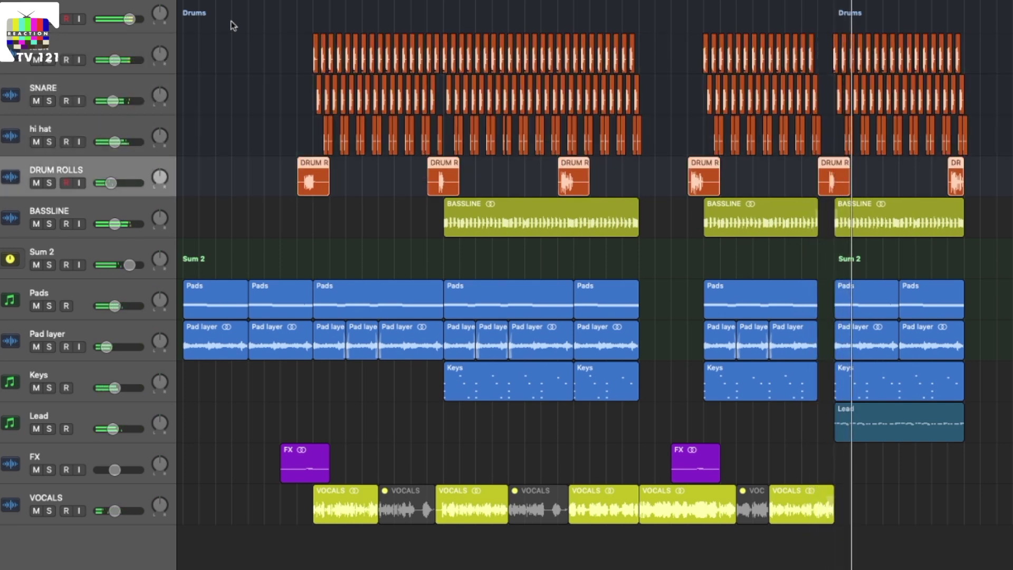
pyautogui.press('Down')
pyautogui.press('Down')
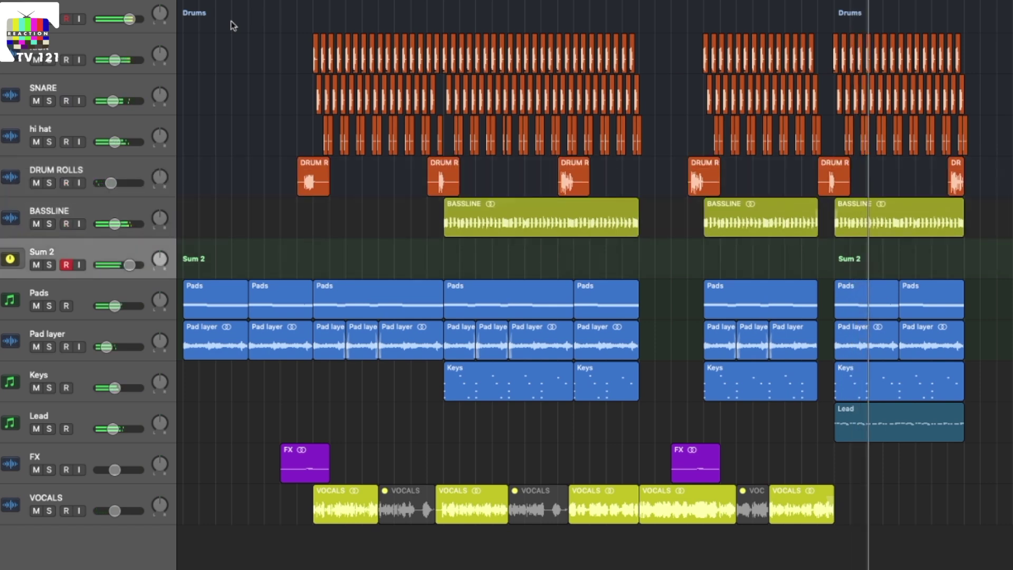
pyautogui.press('Down')
pyautogui.press('Down')
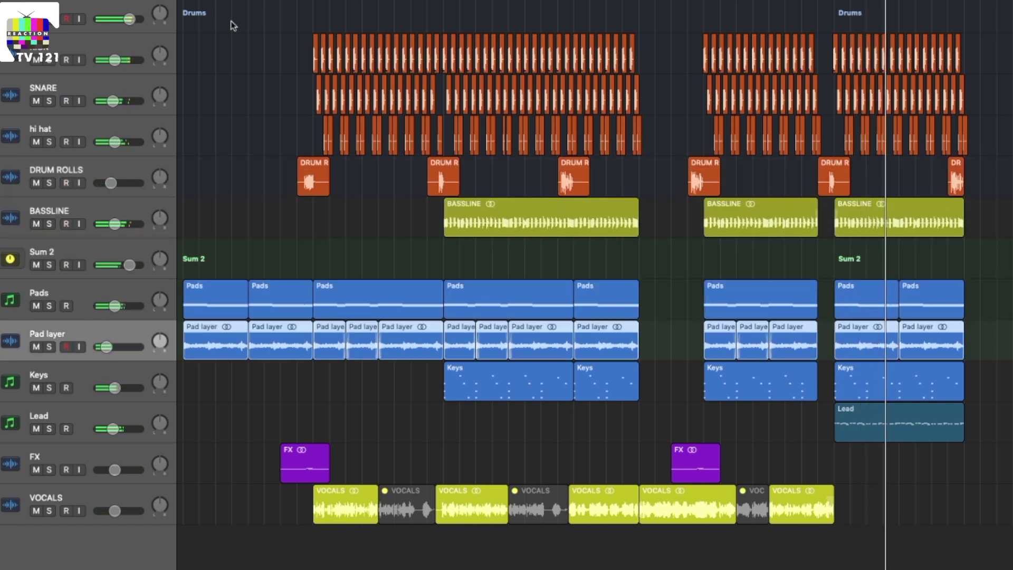
pyautogui.press('Down')
pyautogui.press('Down')
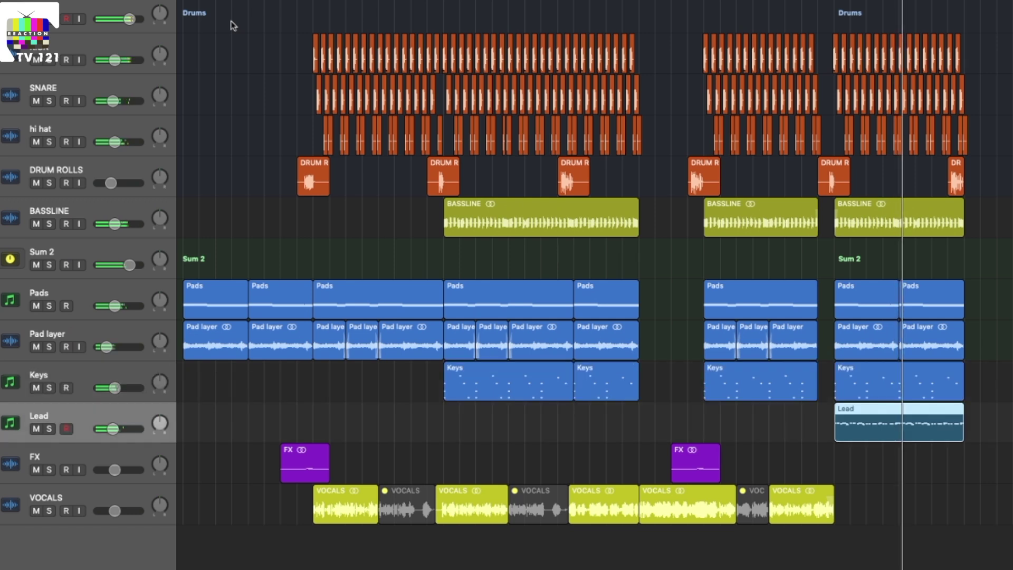
# Step: Move the selection up from Lead through BASSLINE to SNARE while the arrangement plays to its end
pyautogui.press('Up')
pyautogui.press('Up')
pyautogui.press('Up')
pyautogui.press('Up')
pyautogui.press('Up')
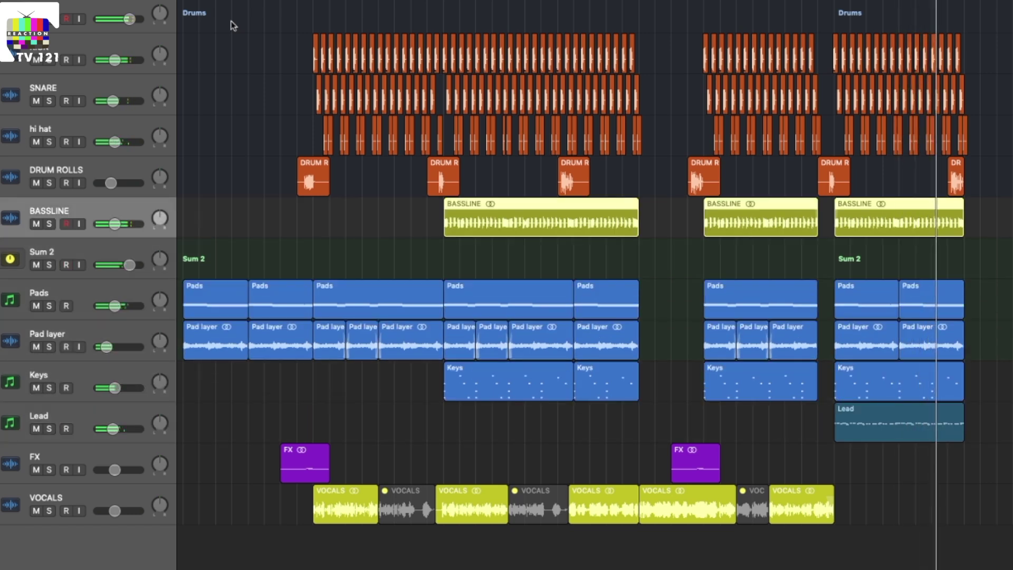
pyautogui.press('Up')
pyautogui.press('Up')
pyautogui.press('Up')
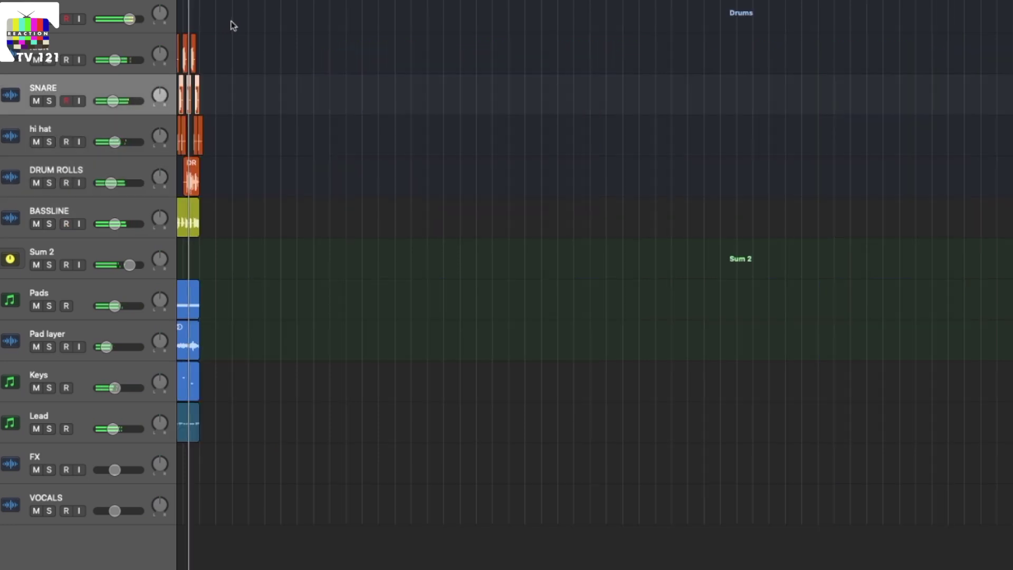